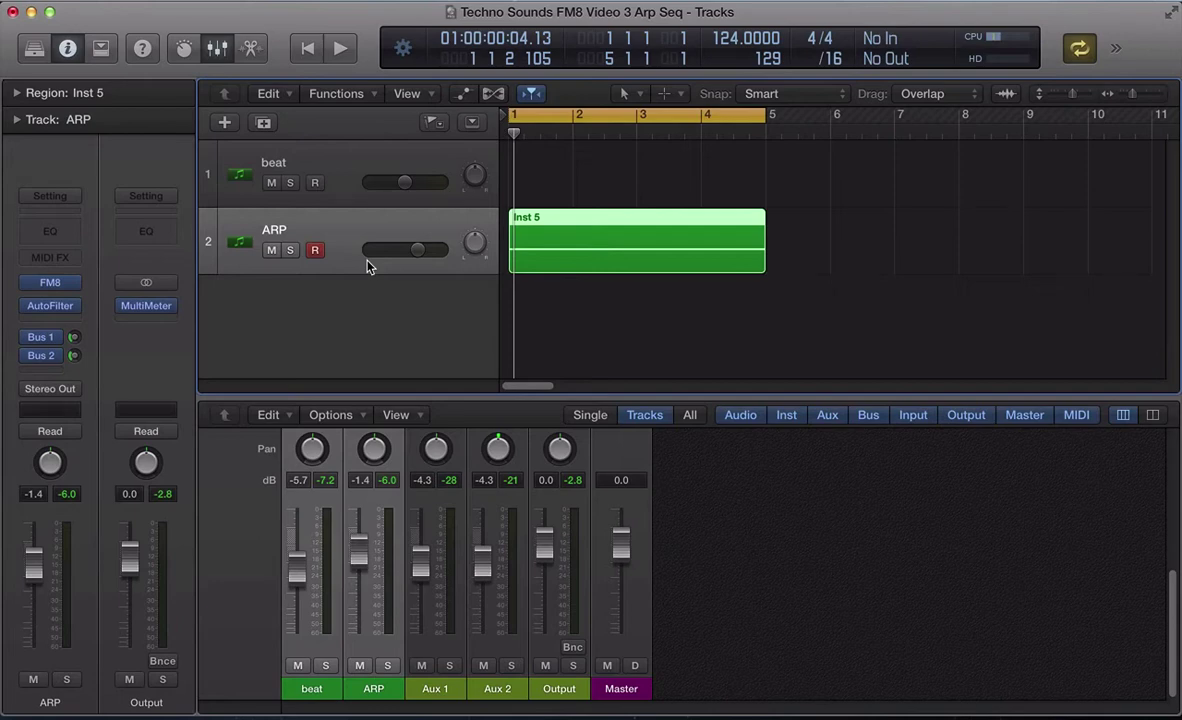
Check the ARP strip's Bus 2 and Bus 1 sends, then open its FM8 instrument.
left_click(28, 354)
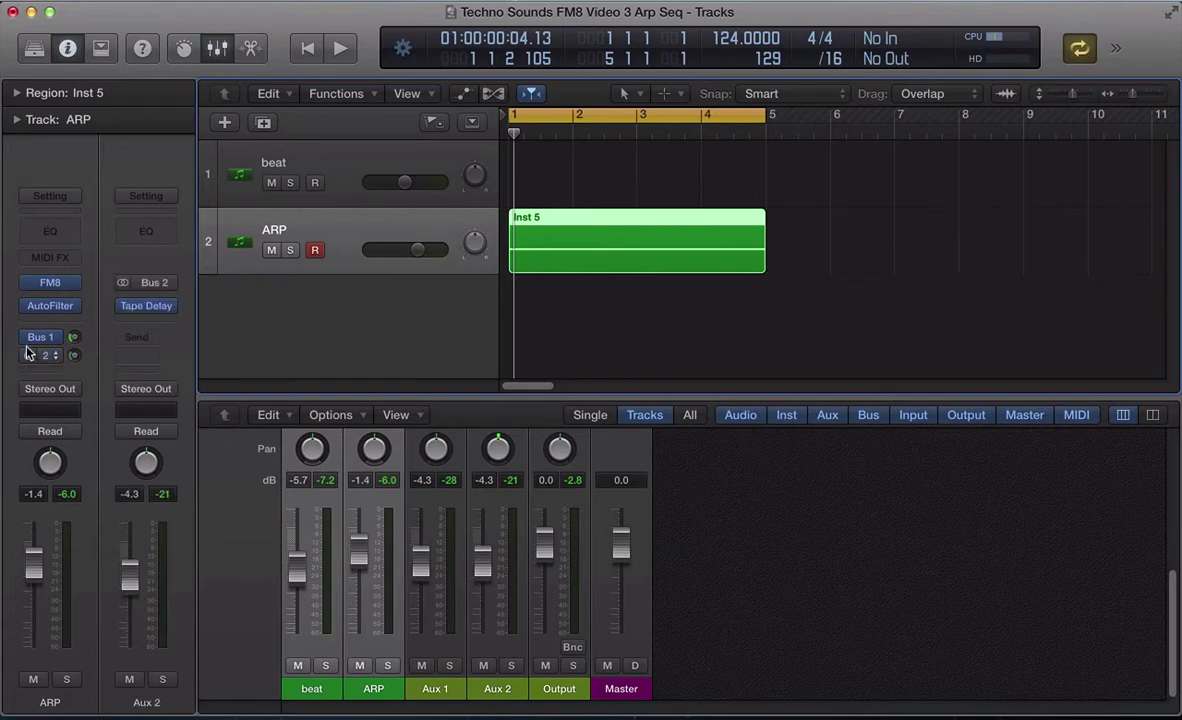
left_click(28, 340)
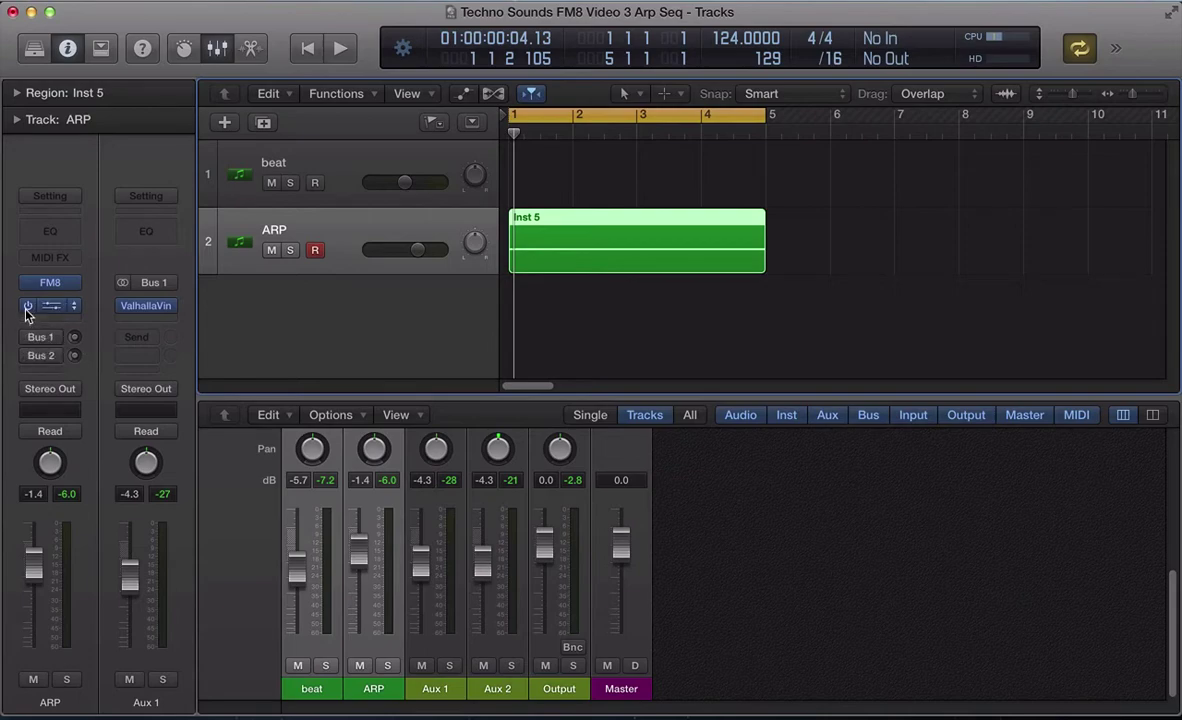
left_click(50, 283)
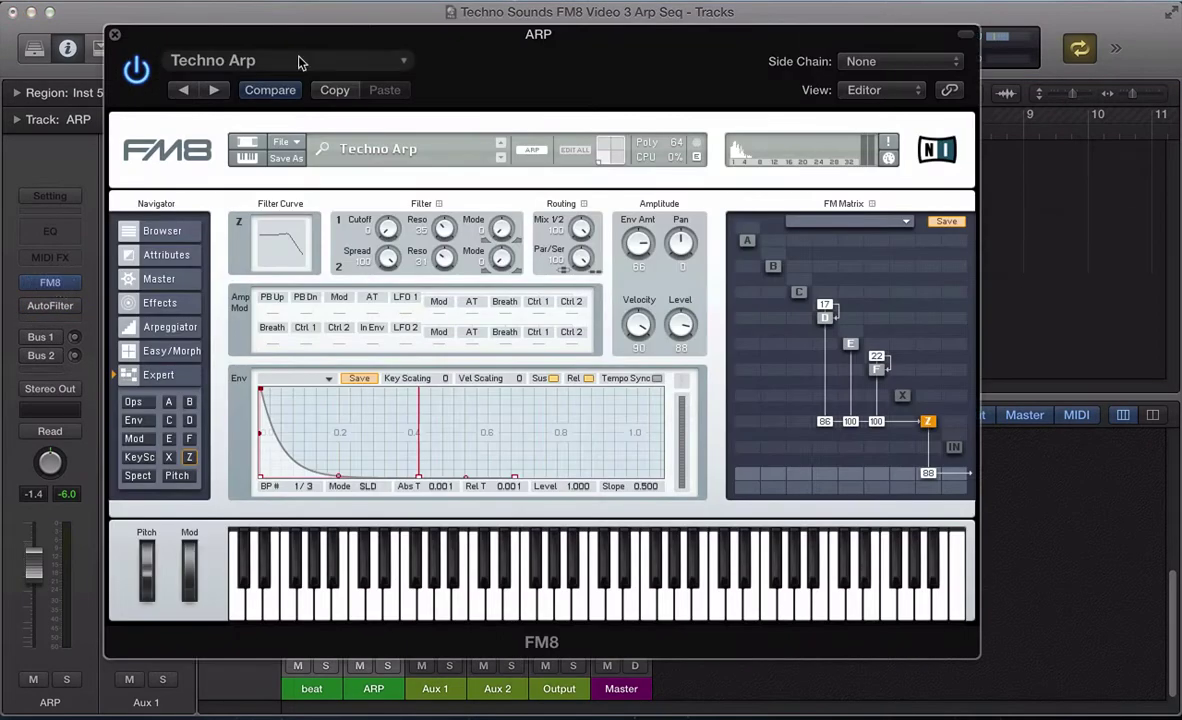
Reset FM8 to a blank NewSound patch with Init/New Sound.
left_click_drag(513, 38, 592, 53)
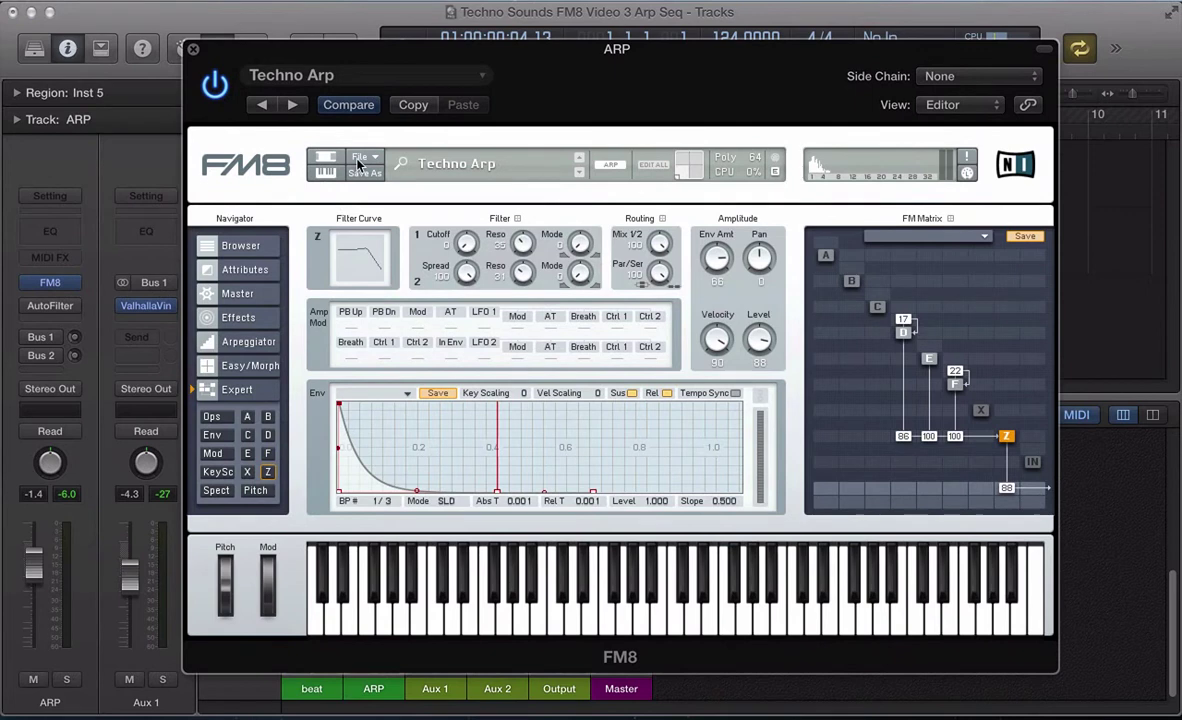
left_click(360, 158)
left_click(362, 160)
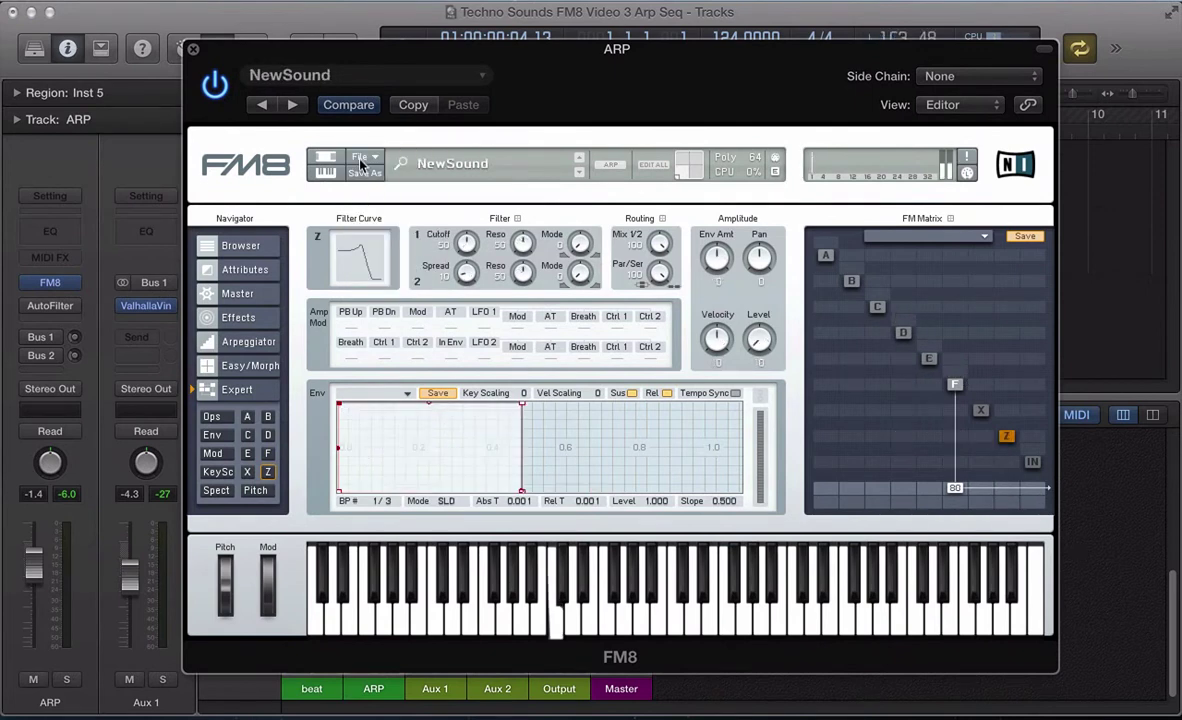
Set the waveforms of operators F, E and D to Sawtooth.
left_click(213, 418)
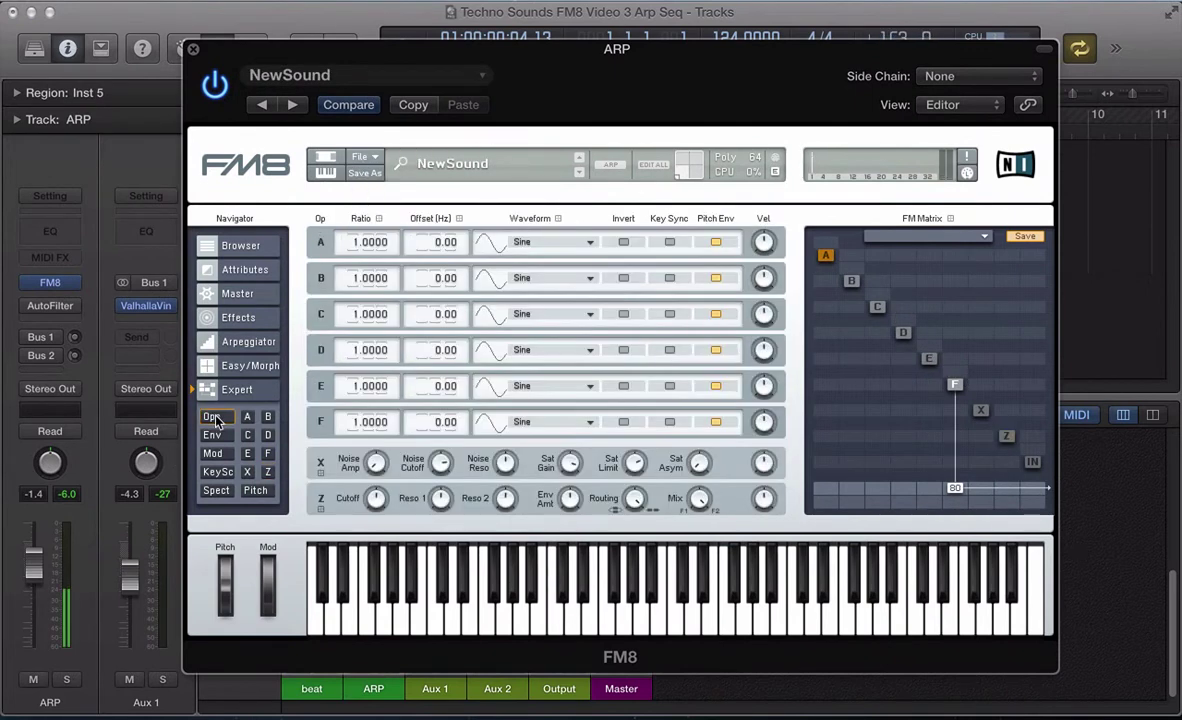
left_click(586, 421)
left_click(557, 240)
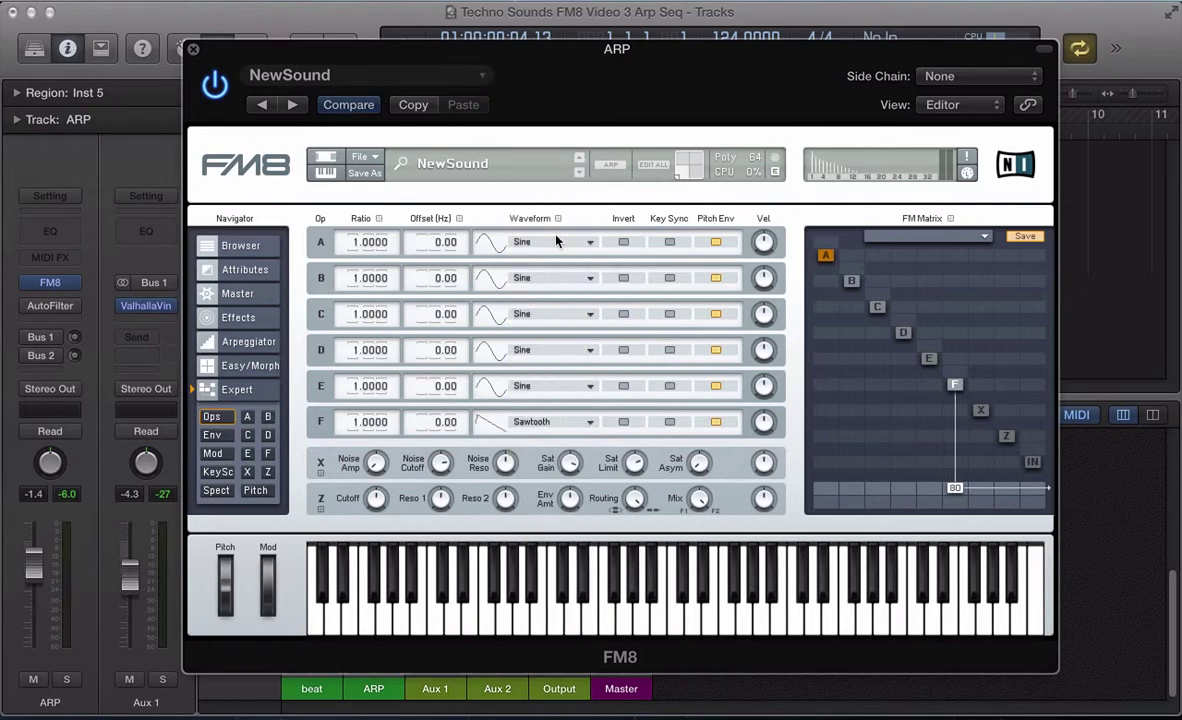
left_click(530, 386)
left_click(492, 222)
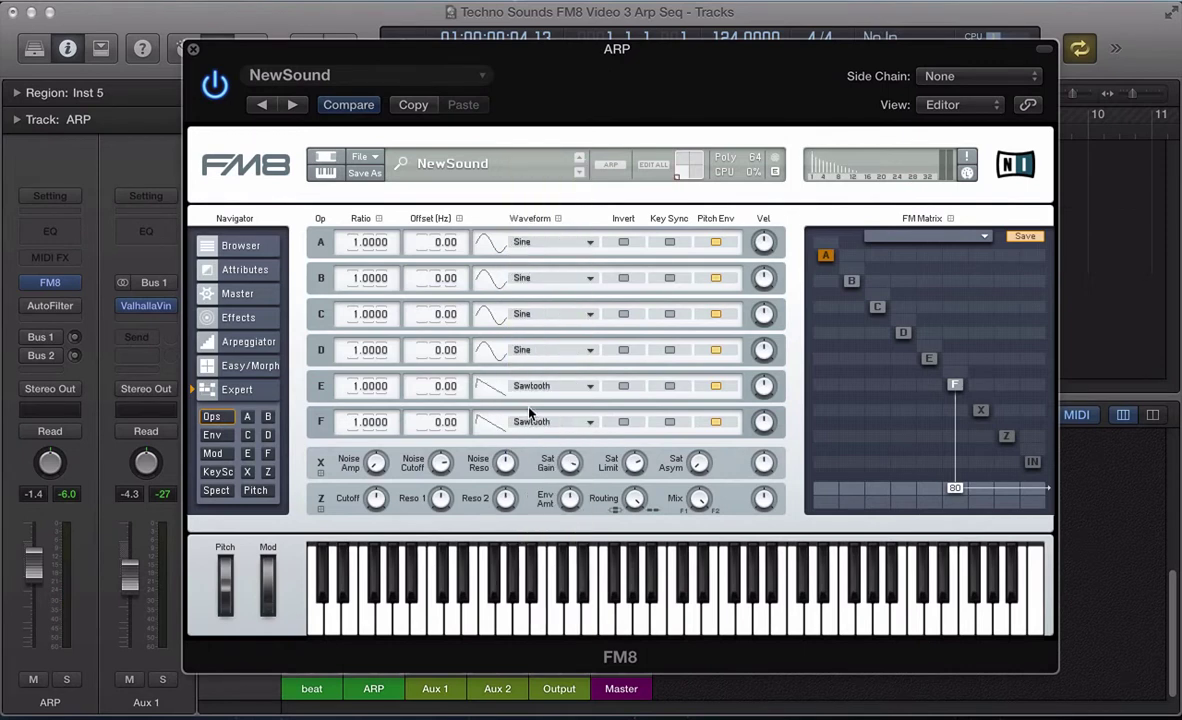
left_click(520, 346)
left_click(528, 220)
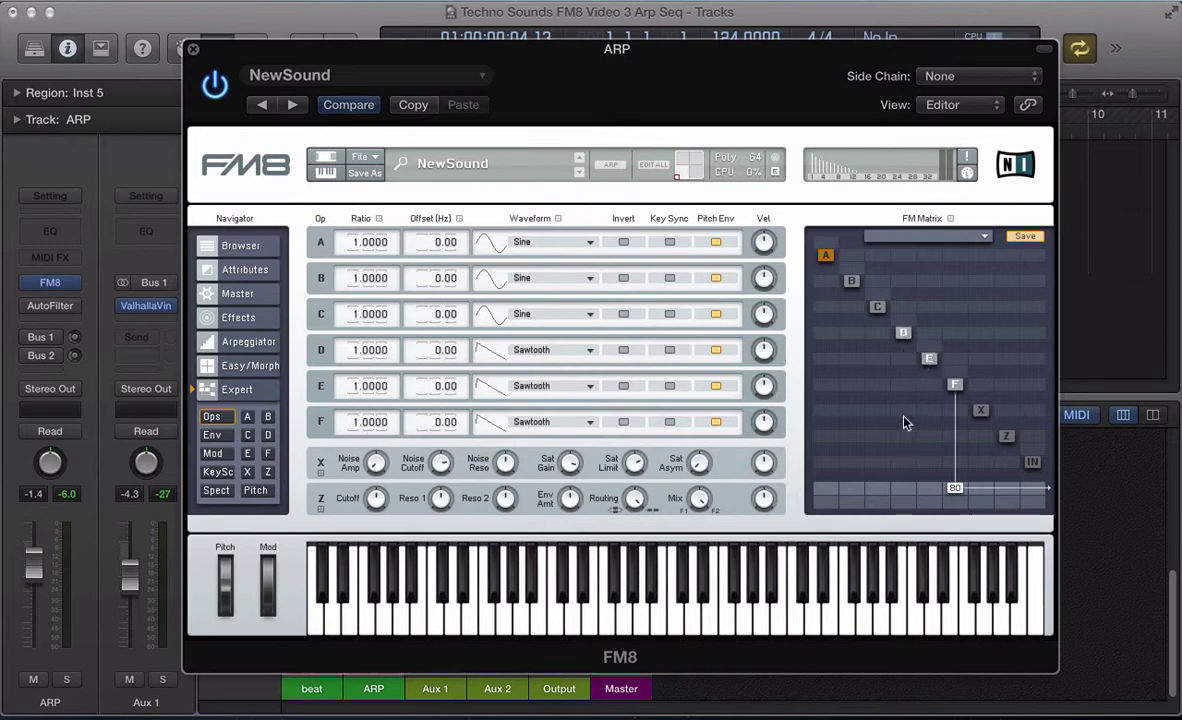
In the FM Matrix, route operators D, E and F into Z, and Z to the output, all at 100.
left_click_drag(903, 440, 960, 514)
left_click_drag(936, 443, 935, 375)
left_click_drag(955, 436, 1003, 440)
left_click_drag(1009, 489, 1009, 379)
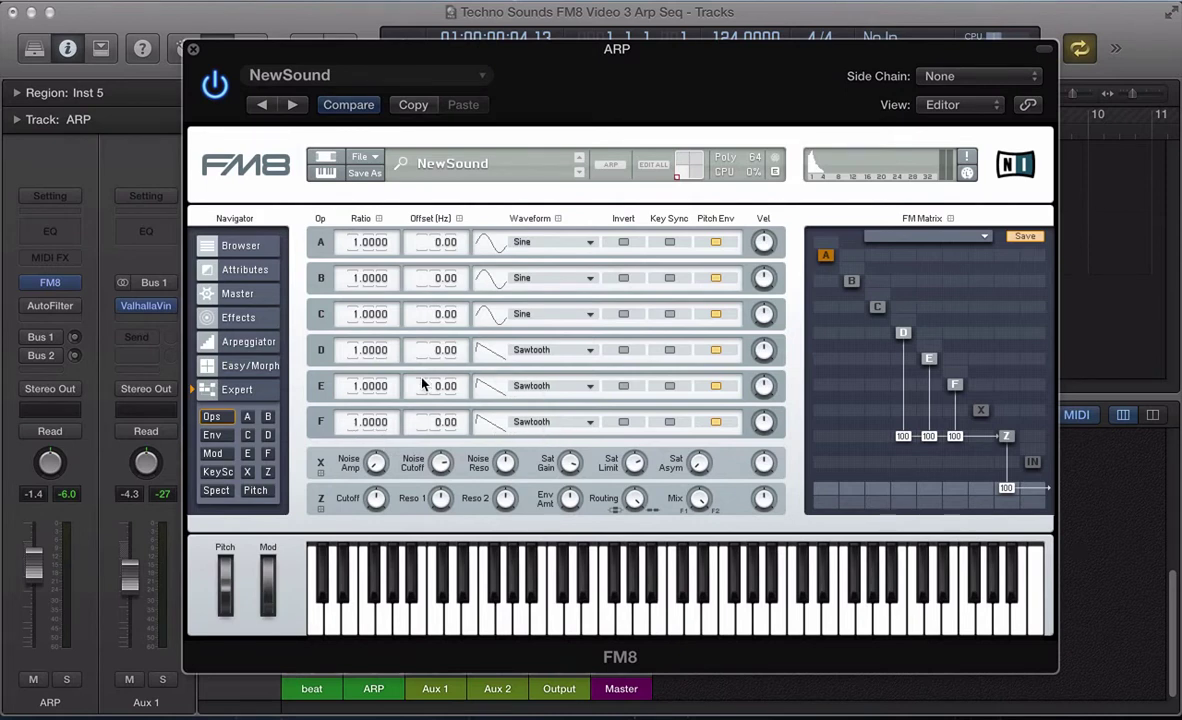
Set operator E's ratio to 1.2 and D's to 1.5, and add feedback to D.
double_click(366, 390)
type("1.2")
key("Return")
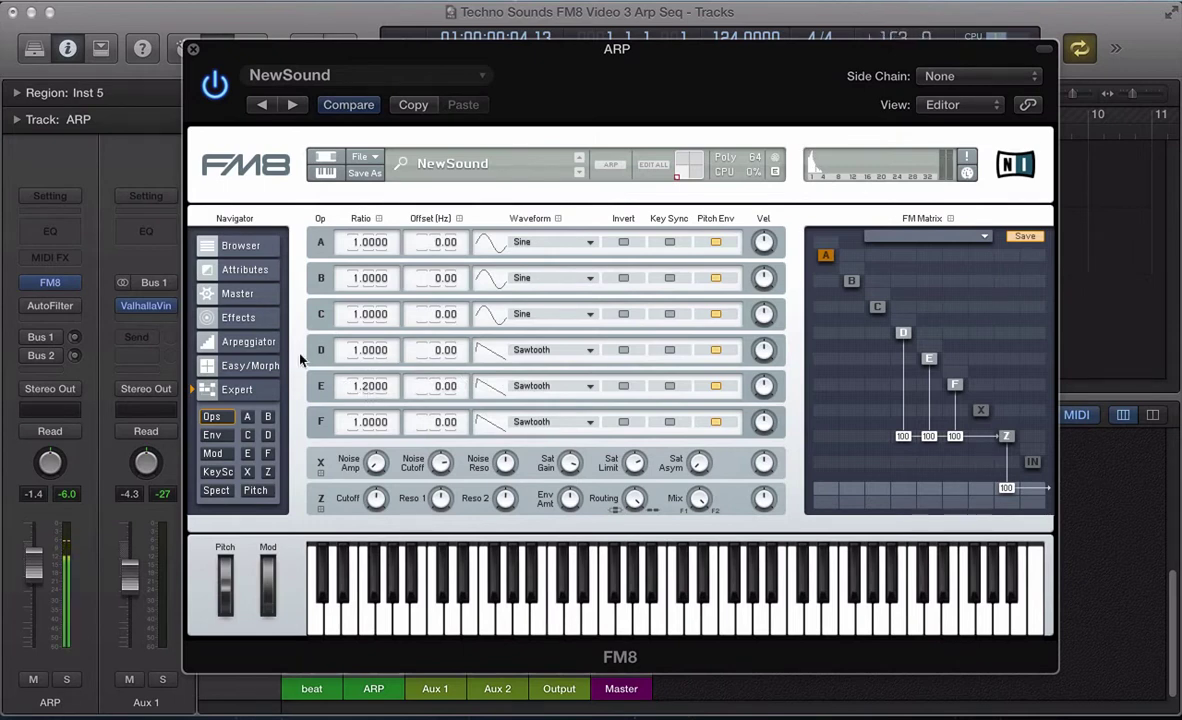
left_click(365, 352)
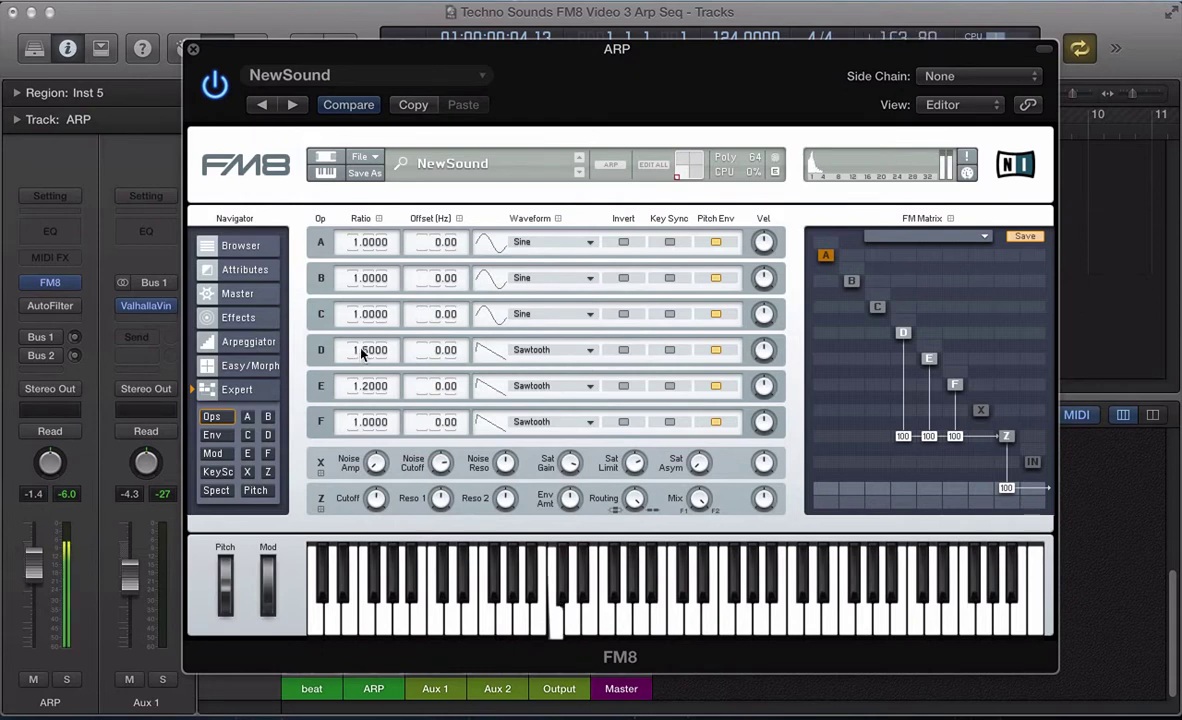
type("1.5")
key("Return")
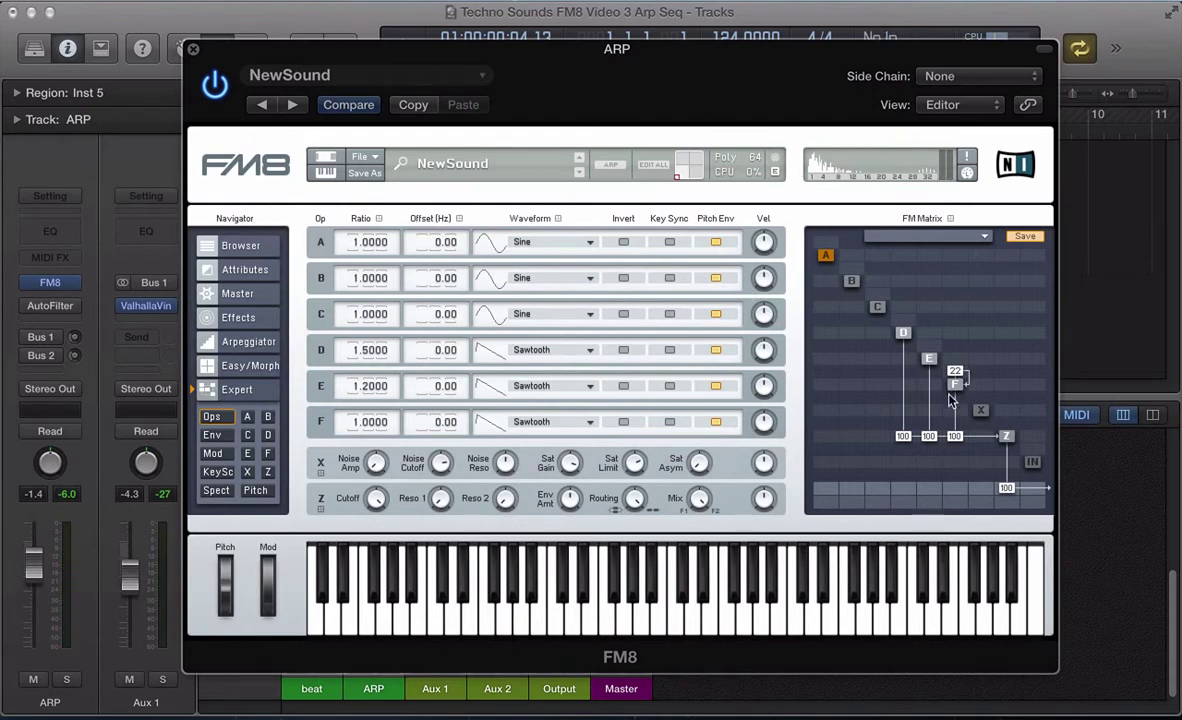
left_click(904, 332)
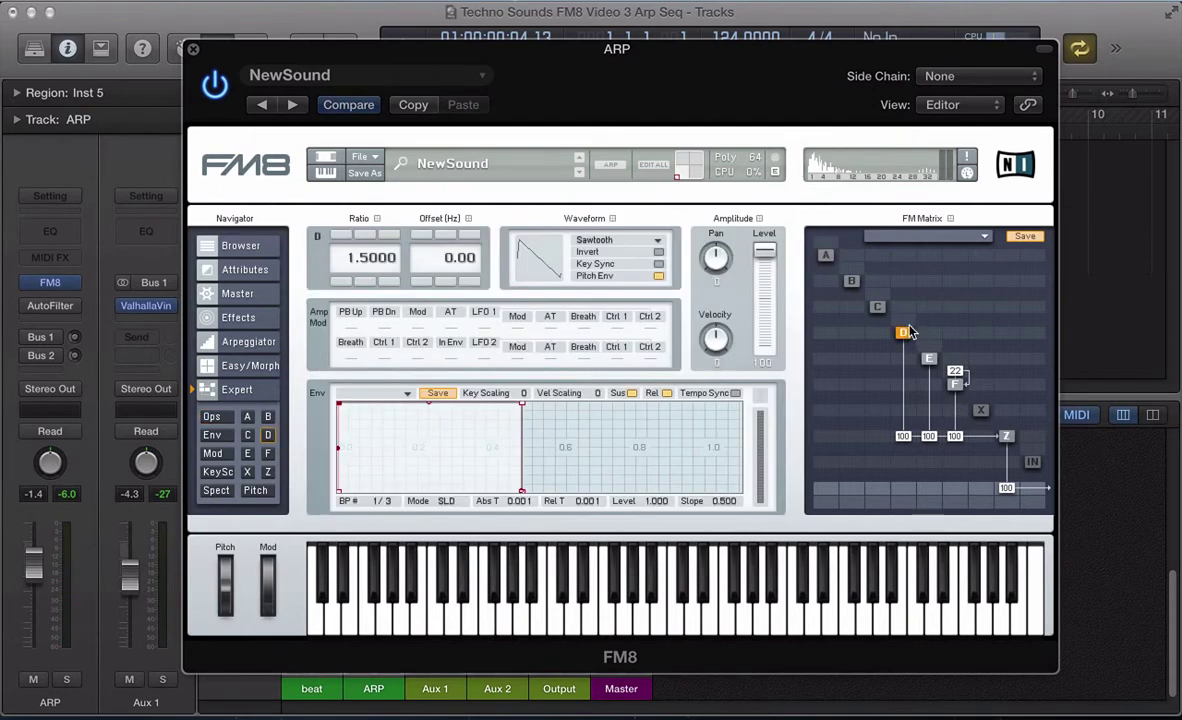
left_click_drag(918, 321, 930, 332)
On the Master page, set 2 unison voices, turn Mono on, set detune to 0 and Digital quality to 96.
left_click(236, 296)
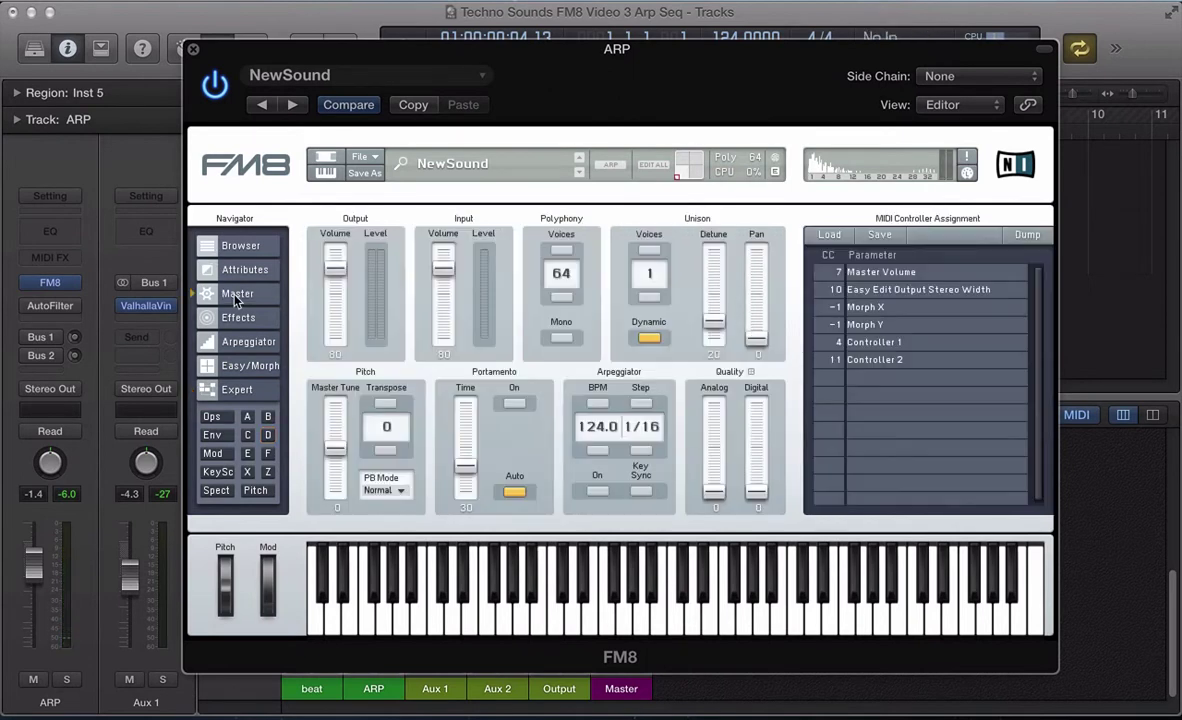
left_click(649, 249)
left_click(561, 337)
left_click_drag(713, 321, 756, 250)
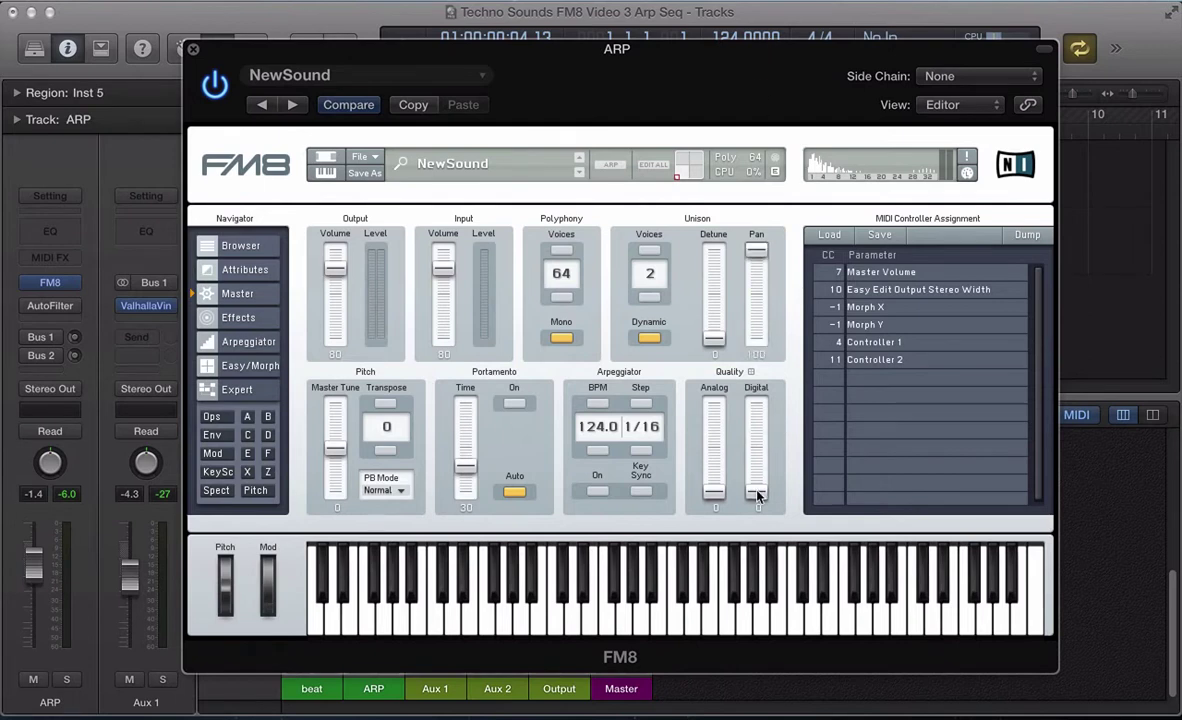
left_click_drag(756, 491, 738, 386)
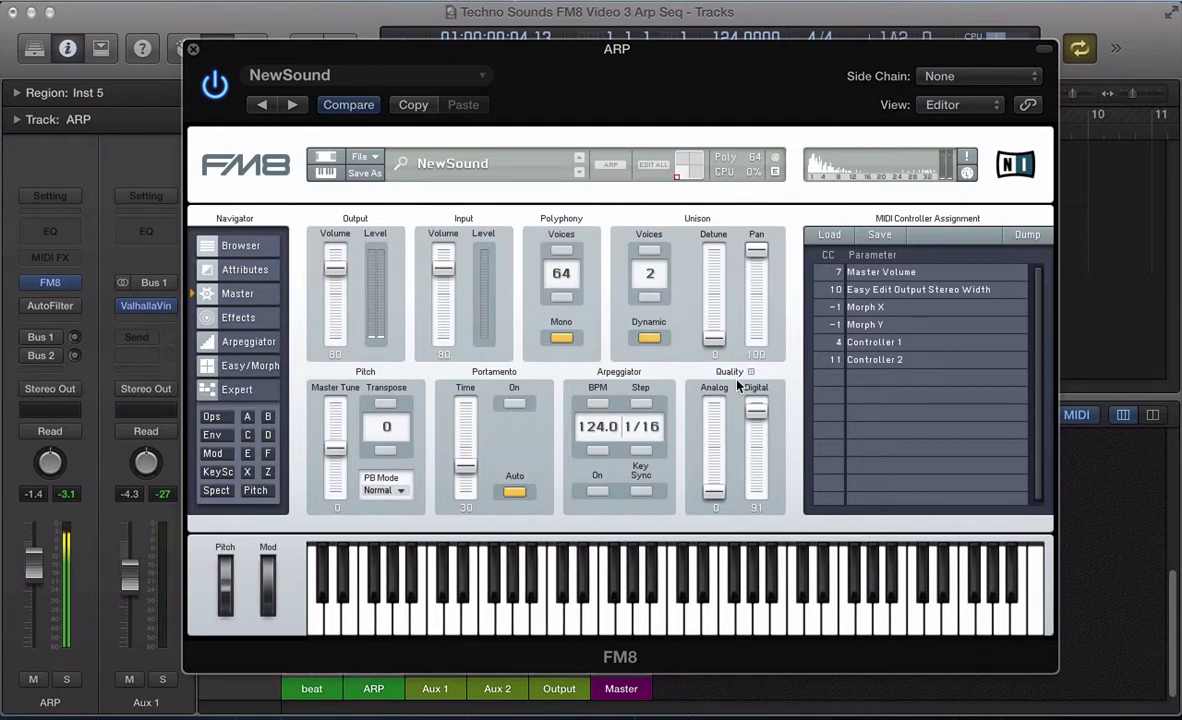
left_click_drag(755, 410, 755, 405)
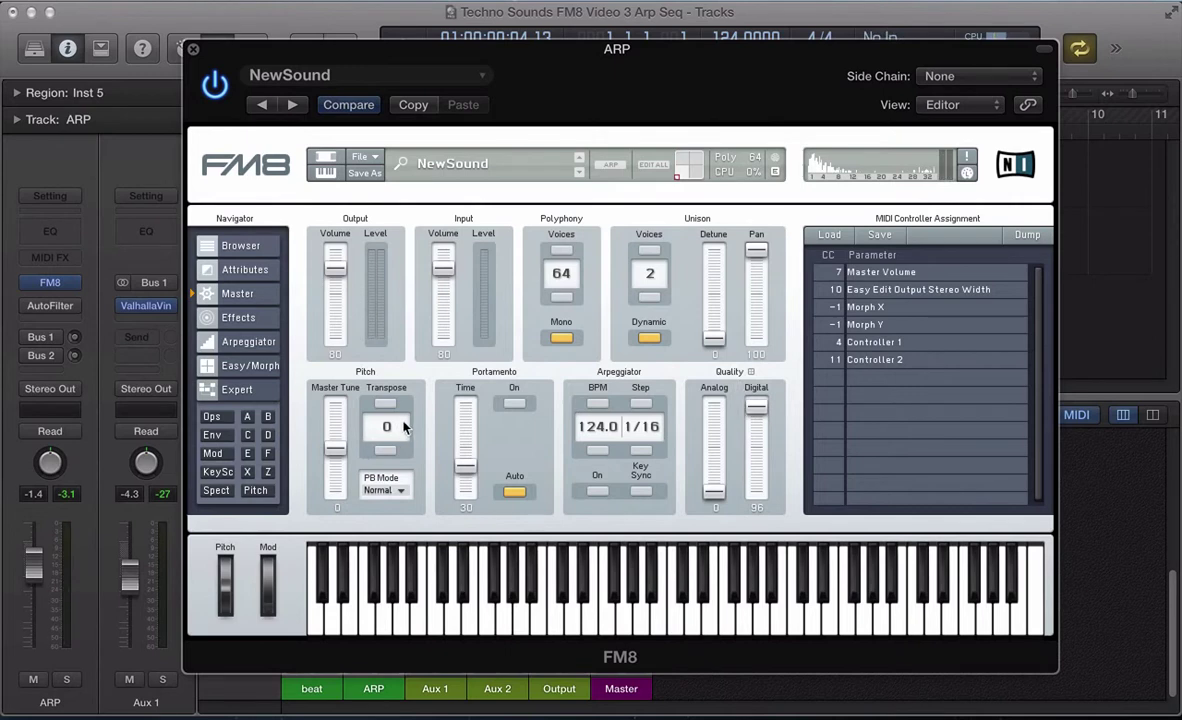
left_click_drag(386, 426, 395, 490)
In the FM Matrix, lower Z's output to 82 and D's feed into Z to 84.
left_click(211, 418)
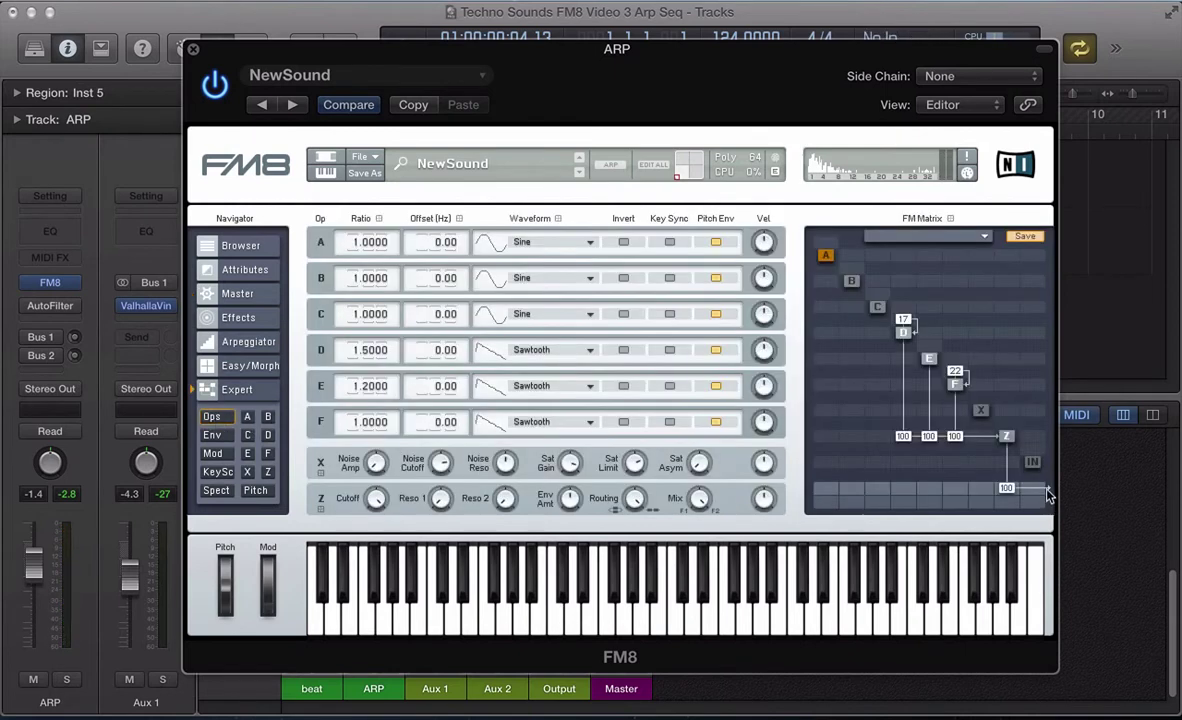
left_click_drag(1006, 488, 1008, 507)
left_click_drag(903, 437, 900, 451)
Turn on FM8's arpeggiator with a 16-step pattern, note length 100 and Key Sync.
left_click(231, 320)
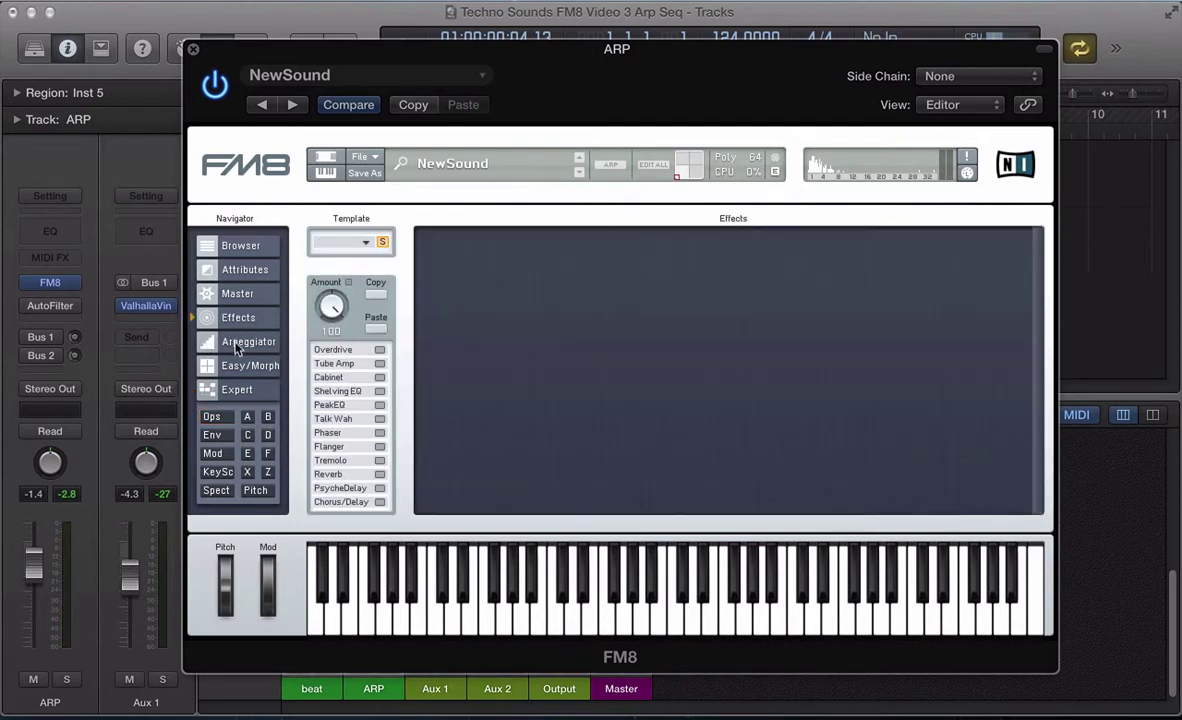
left_click(249, 341)
mouse_move(531, 318)
left_mouse_down()
mouse_move(704, 351)
mouse_move(680, 351)
mouse_move(690, 357)
left_mouse_up()
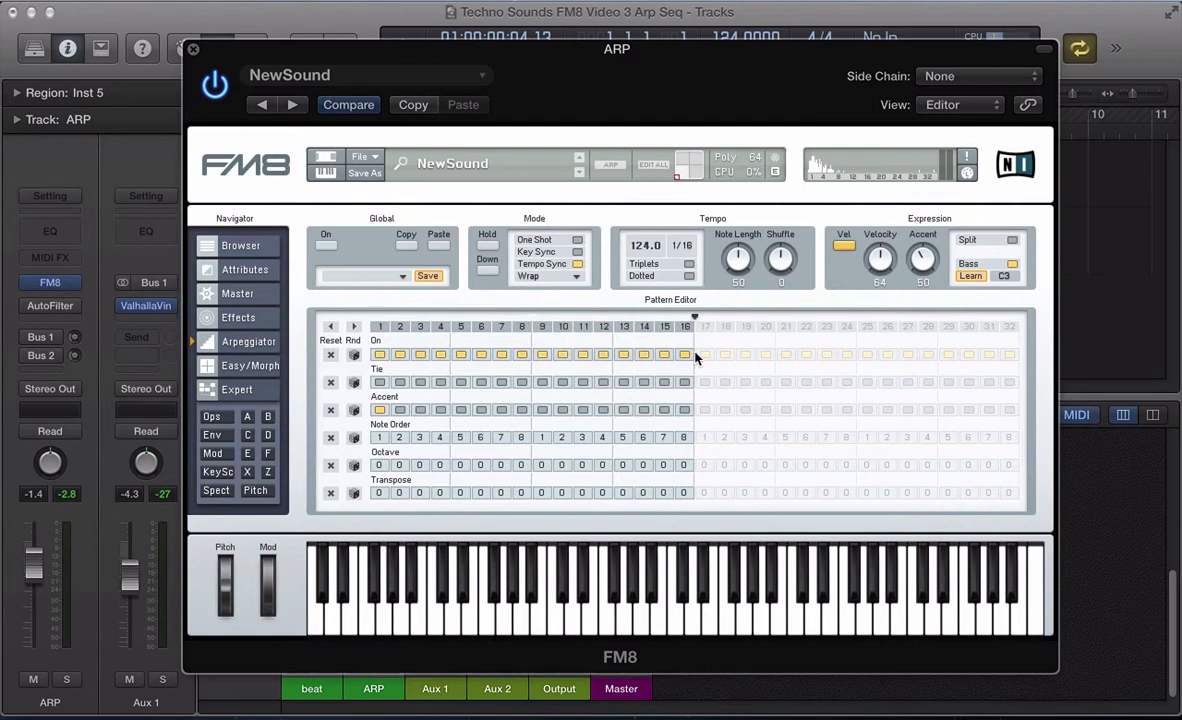
left_click(327, 246)
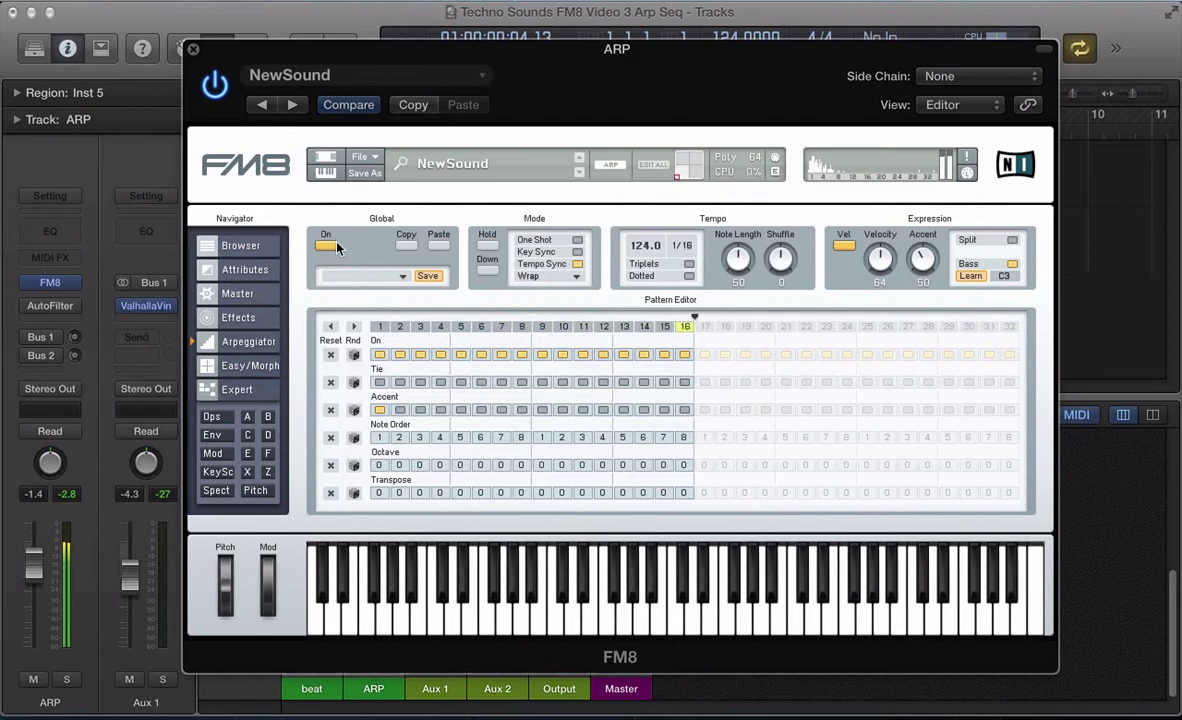
left_click_drag(735, 258, 712, 153)
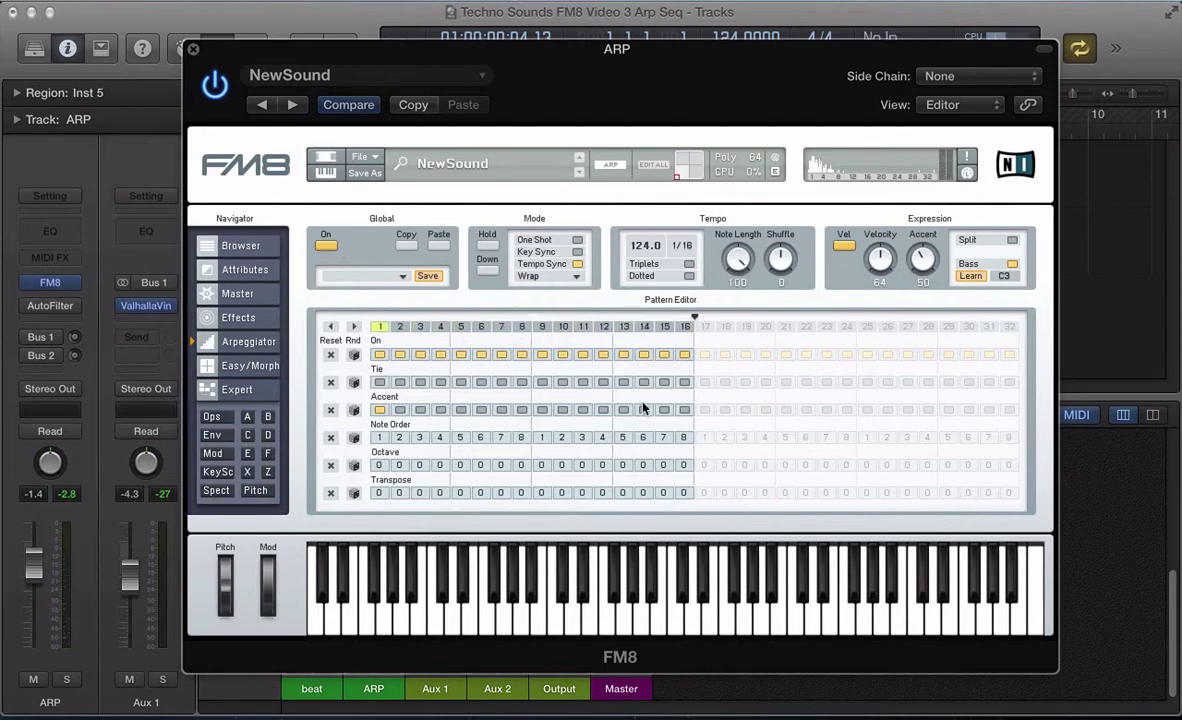
left_click(577, 252)
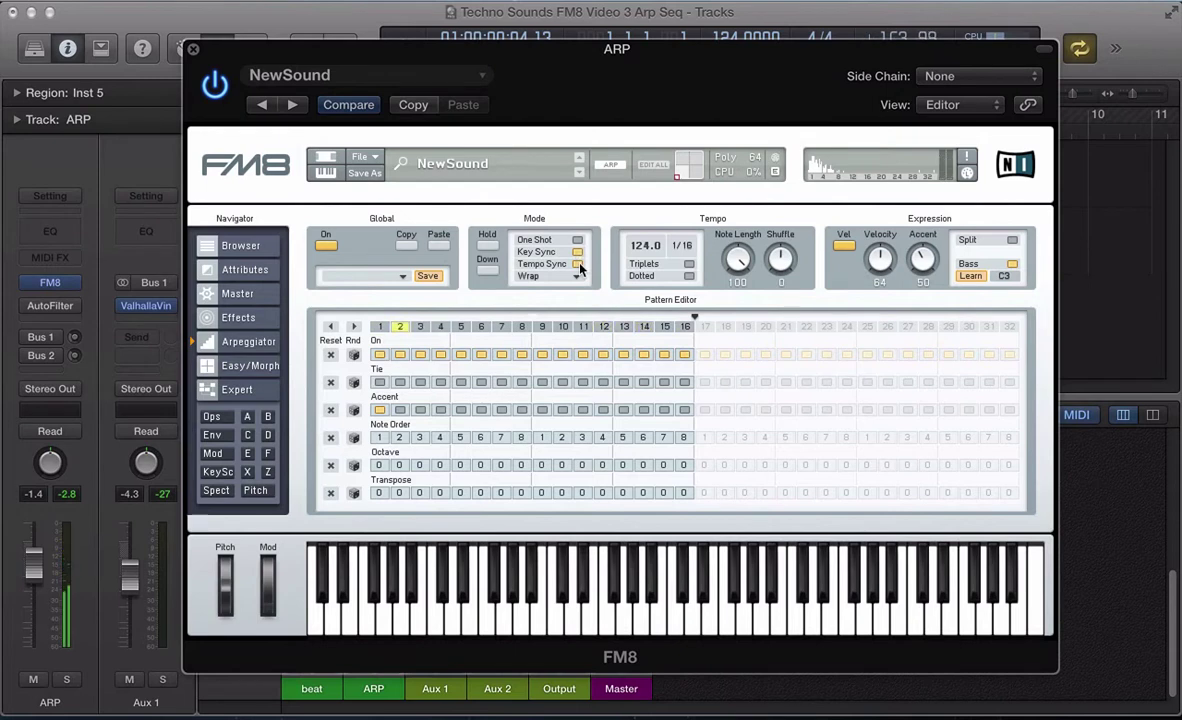
left_click(267, 471)
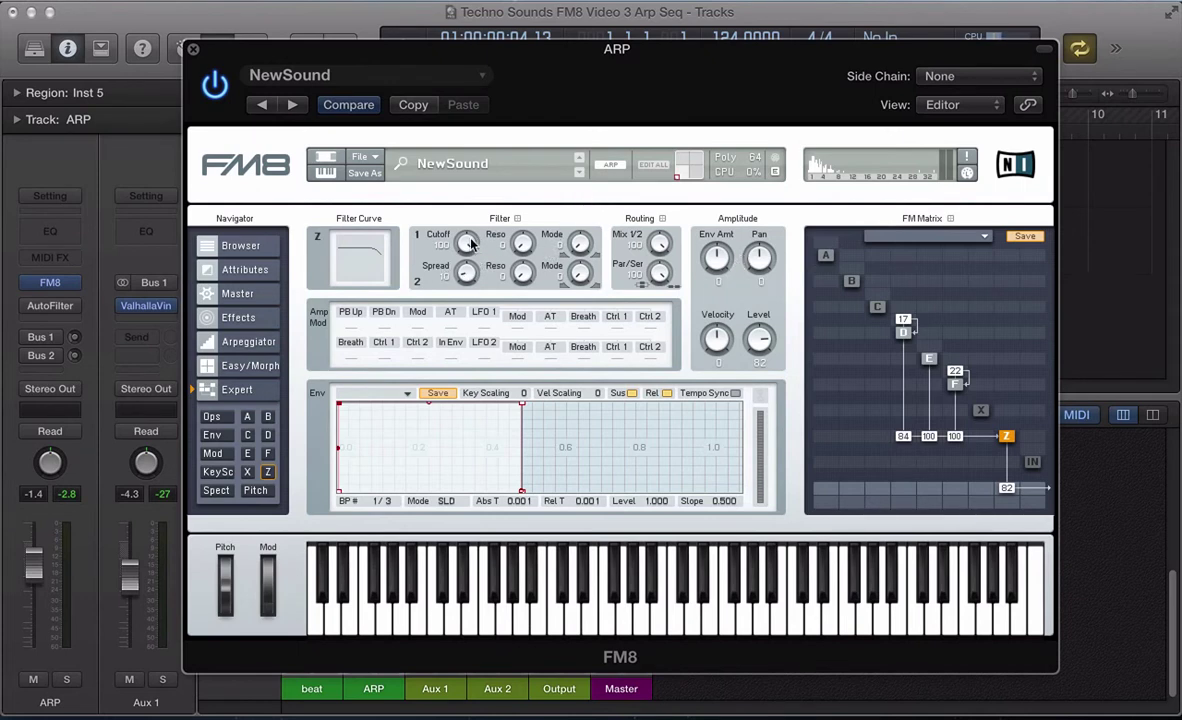
Close Filter 1's cutoff to 0, add resonance to both filters, and raise the filter envelope amount.
left_click_drag(455, 235, 518, 435)
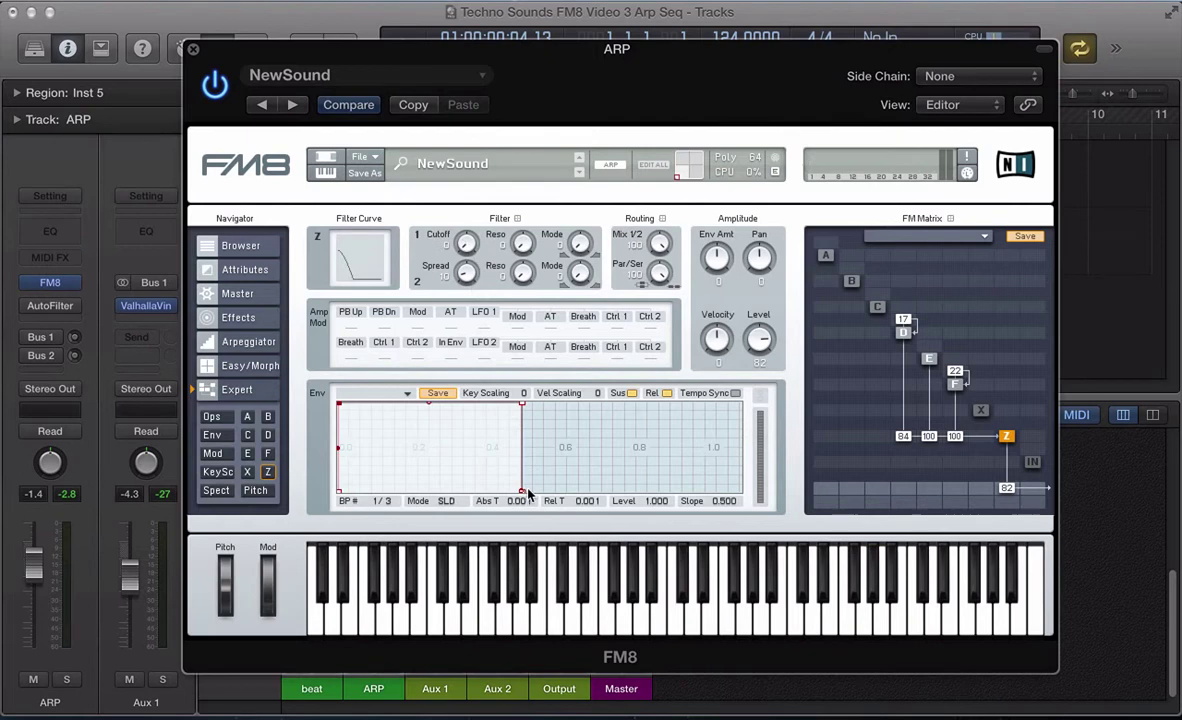
left_click_drag(522, 245, 525, 208)
left_click_drag(522, 271, 526, 237)
left_click_drag(522, 271, 522, 277)
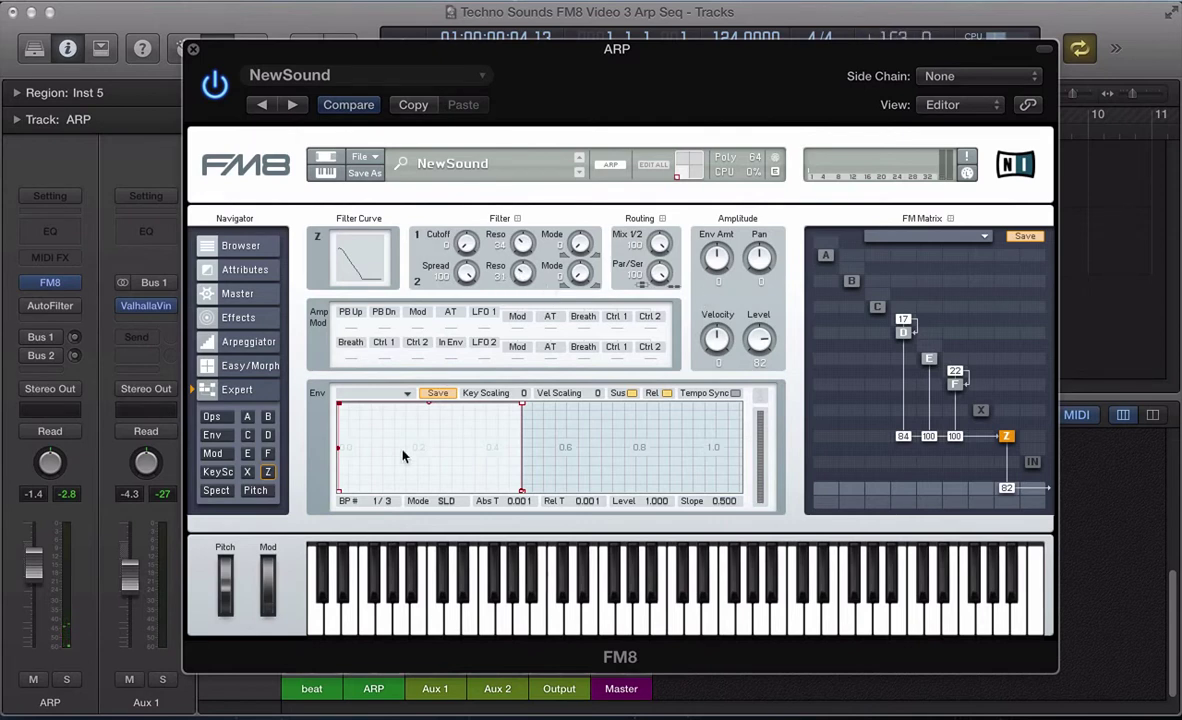
left_click_drag(713, 259, 700, 224)
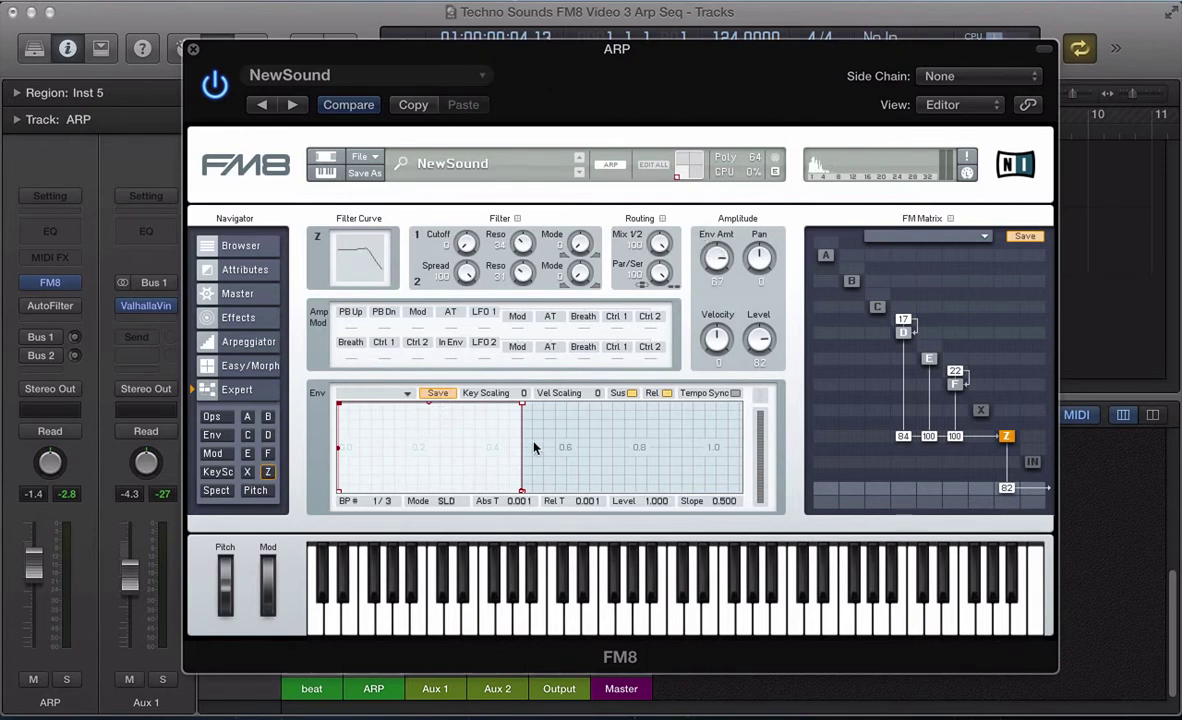
left_click_drag(460, 428, 437, 490)
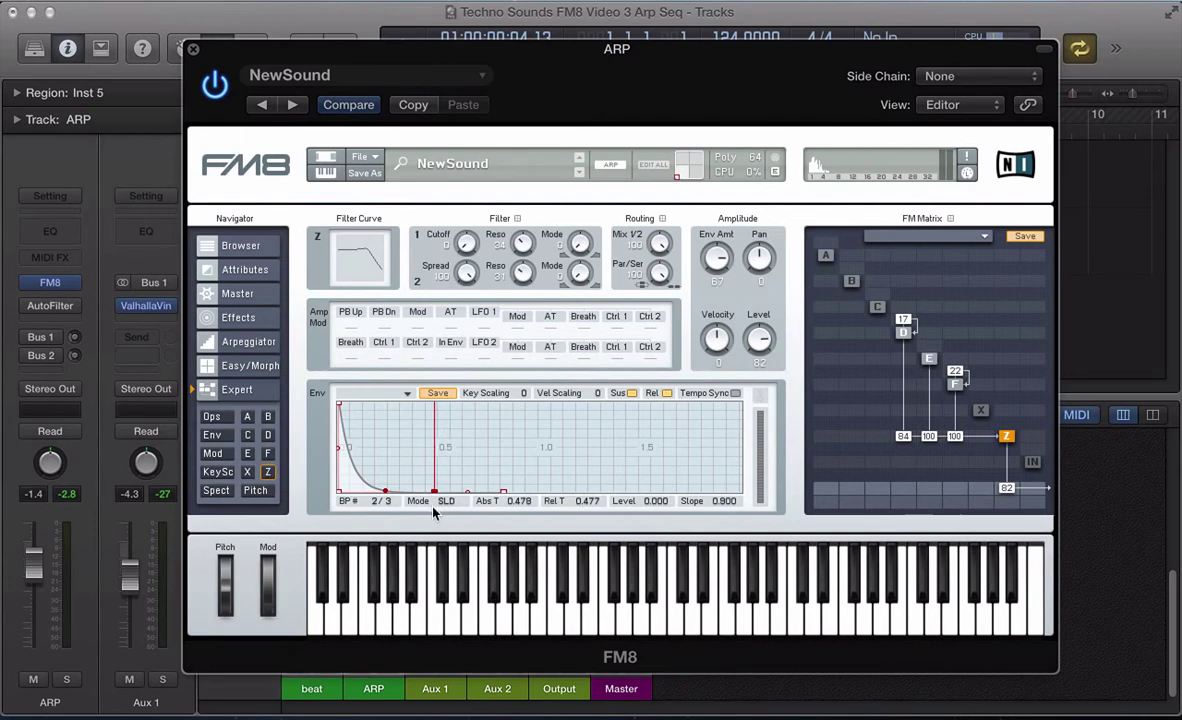
Shorten Z's envelope decay to Abs T 0.395, with envelope amount 68 and velocity 83.
scroll(427, 476, "up", 5)
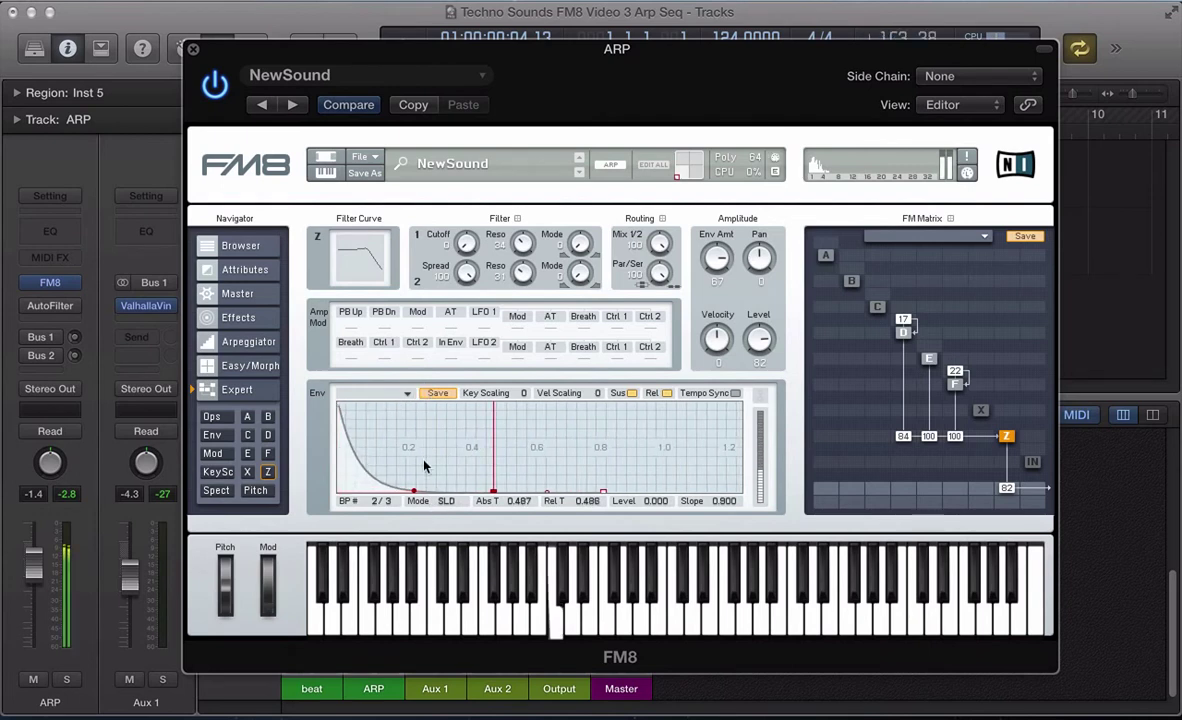
scroll(427, 475, "down", 1)
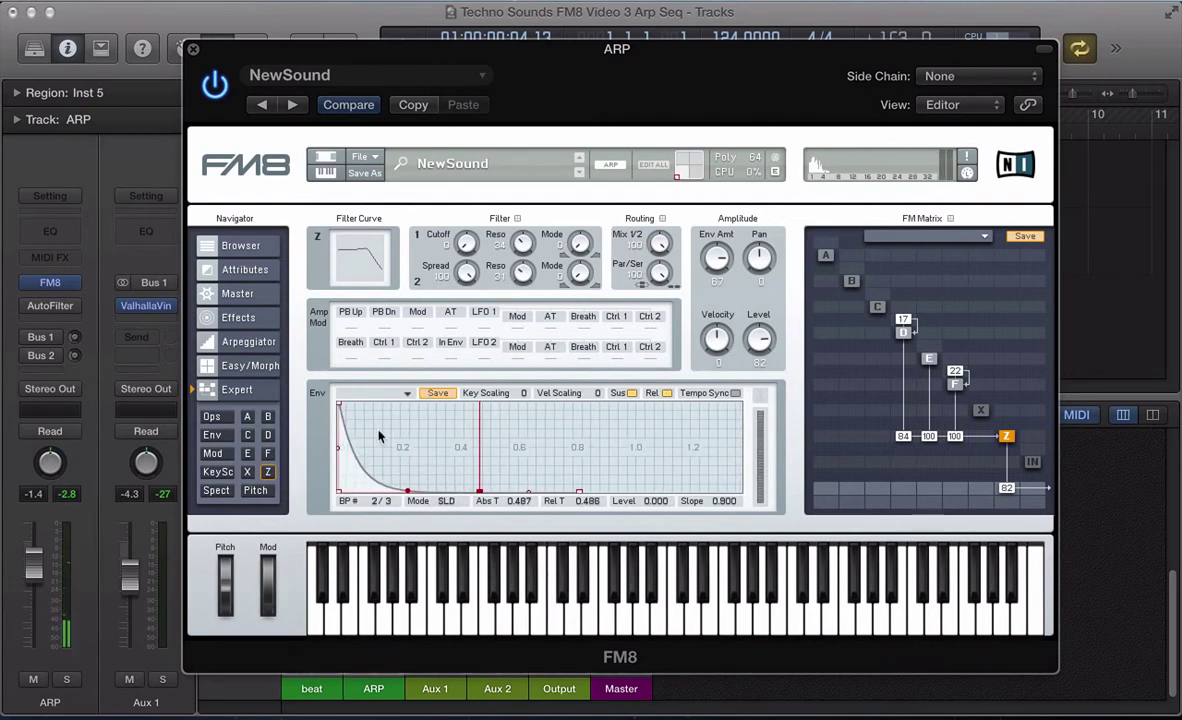
left_click(240, 342)
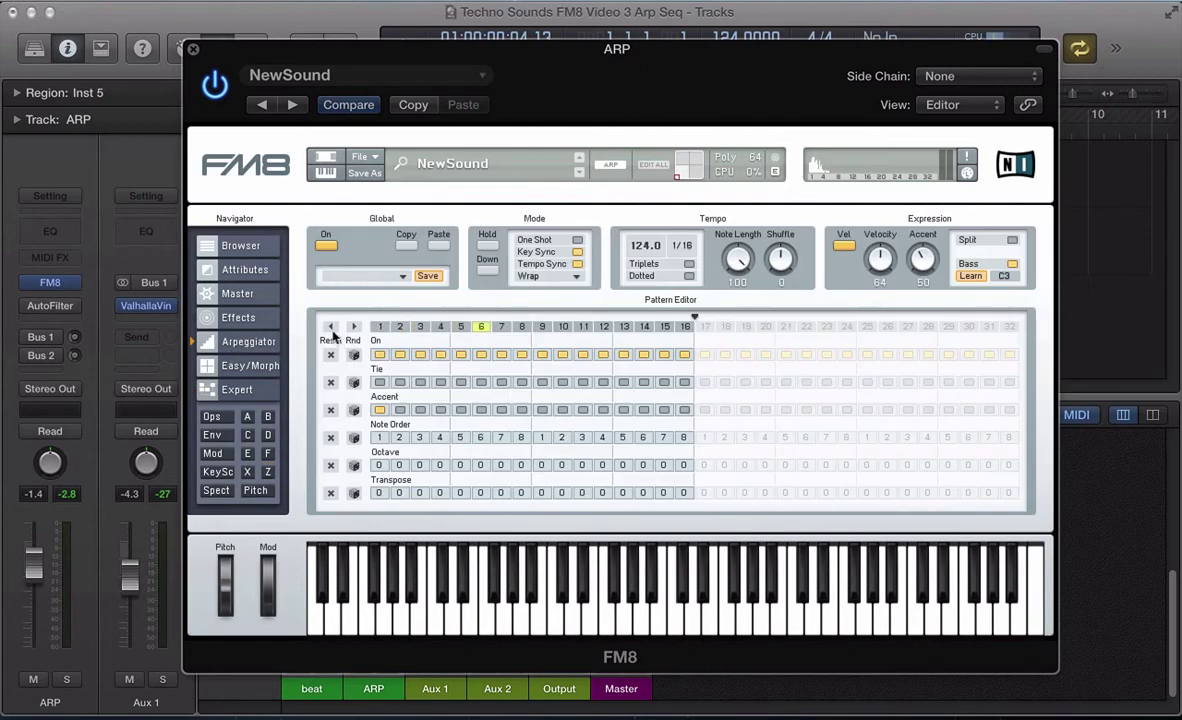
left_click(268, 473)
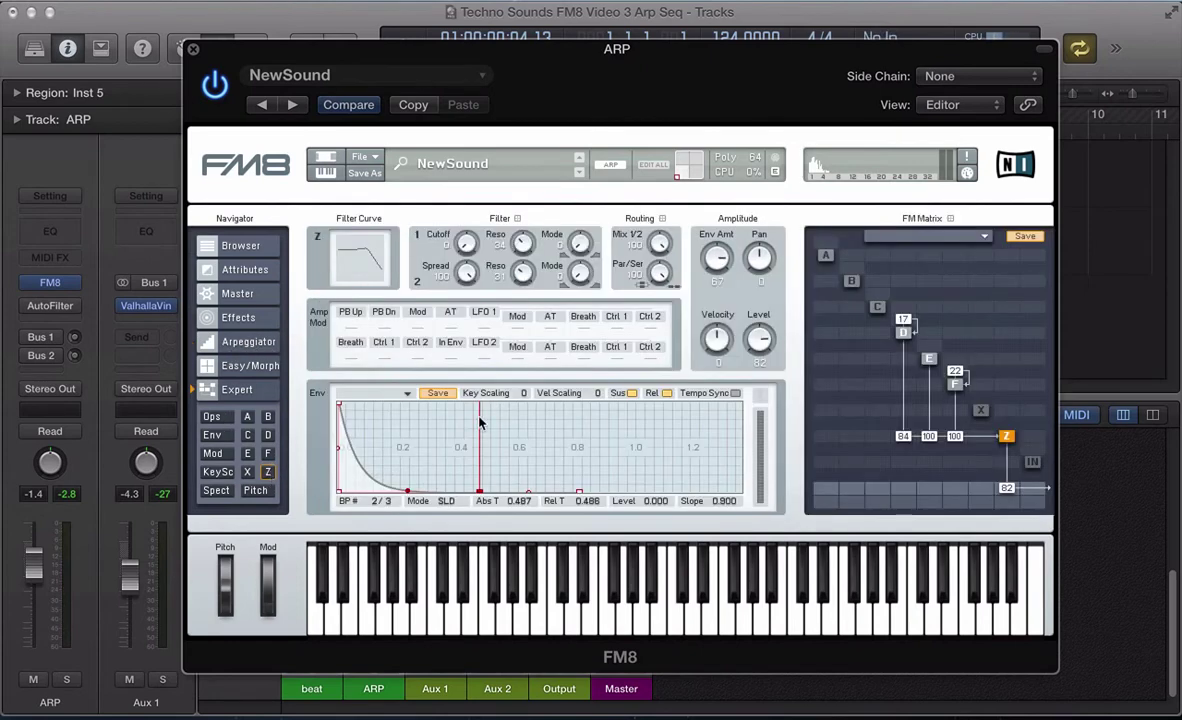
mouse_move(480, 494)
left_mouse_down()
mouse_move(357, 523)
mouse_move(539, 527)
mouse_move(441, 525)
mouse_move(453, 535)
mouse_move(445, 490)
left_mouse_up()
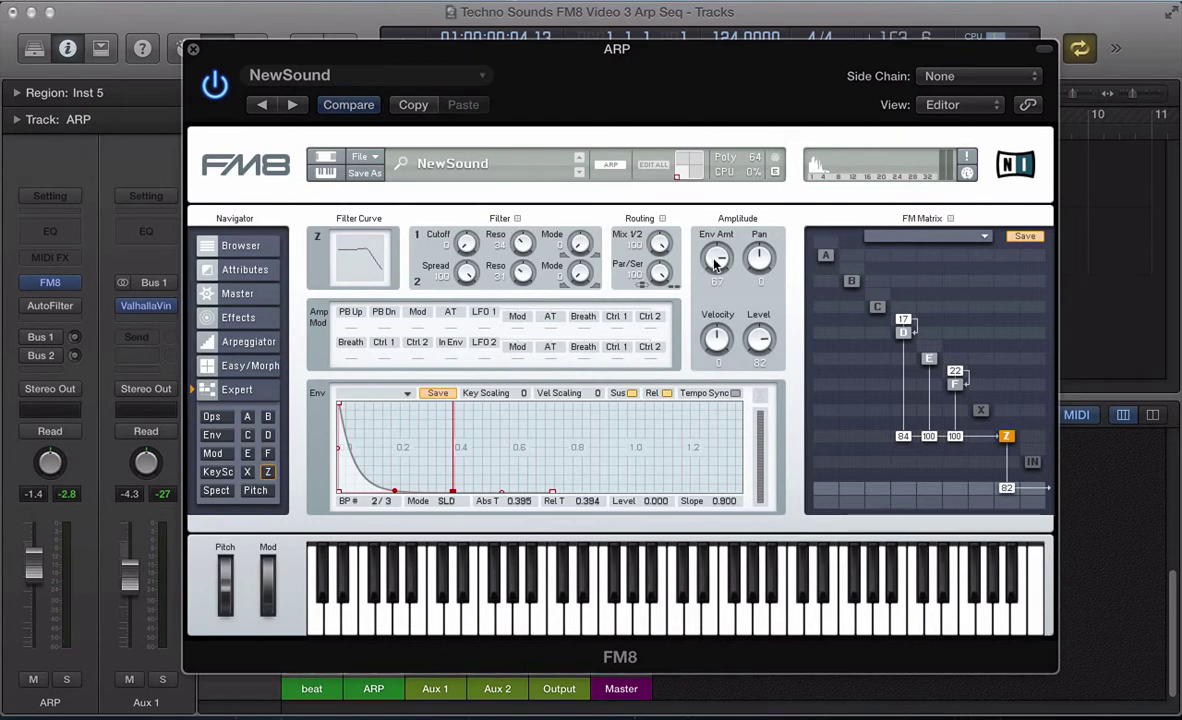
mouse_move(714, 263)
left_mouse_down()
mouse_move(712, 287)
mouse_move(716, 244)
mouse_move(718, 274)
mouse_move(721, 262)
left_mouse_up()
left_click_drag(714, 342, 705, 325)
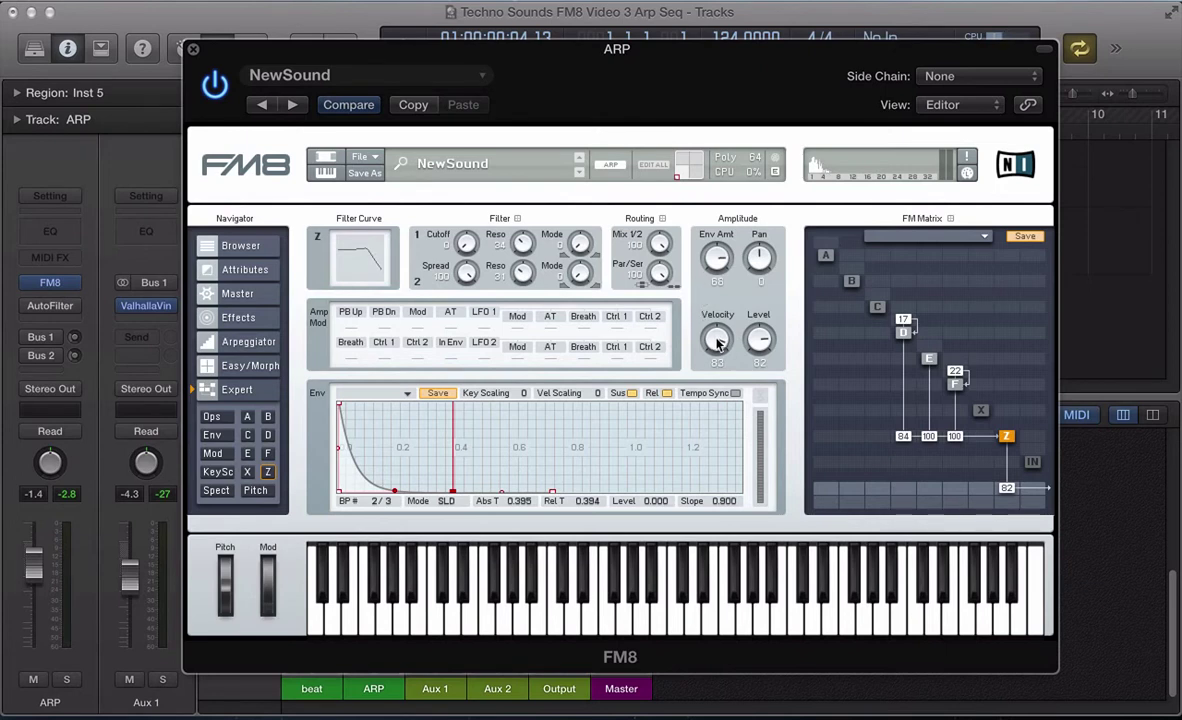
left_click(249, 347)
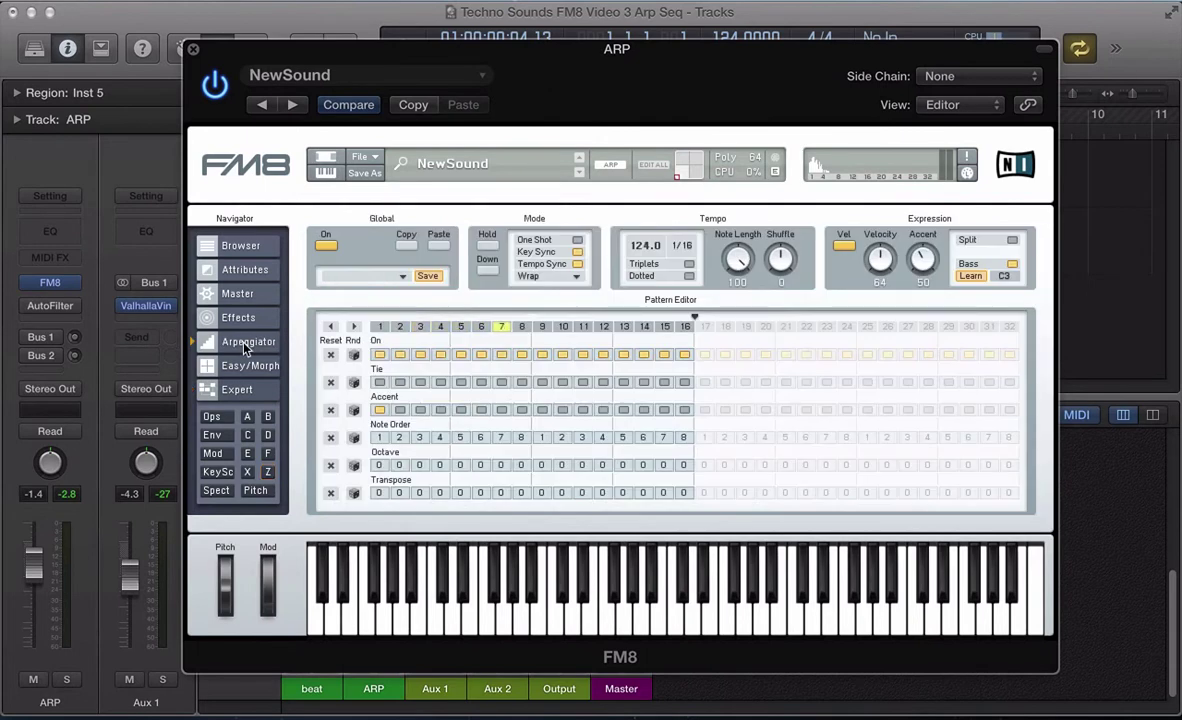
Accent arpeggio steps 9, 12 and 14.
left_click(541, 410)
left_click(603, 410)
left_click(644, 410)
Review the operator and Z filter pages, then close the FM8 window.
left_click(270, 389)
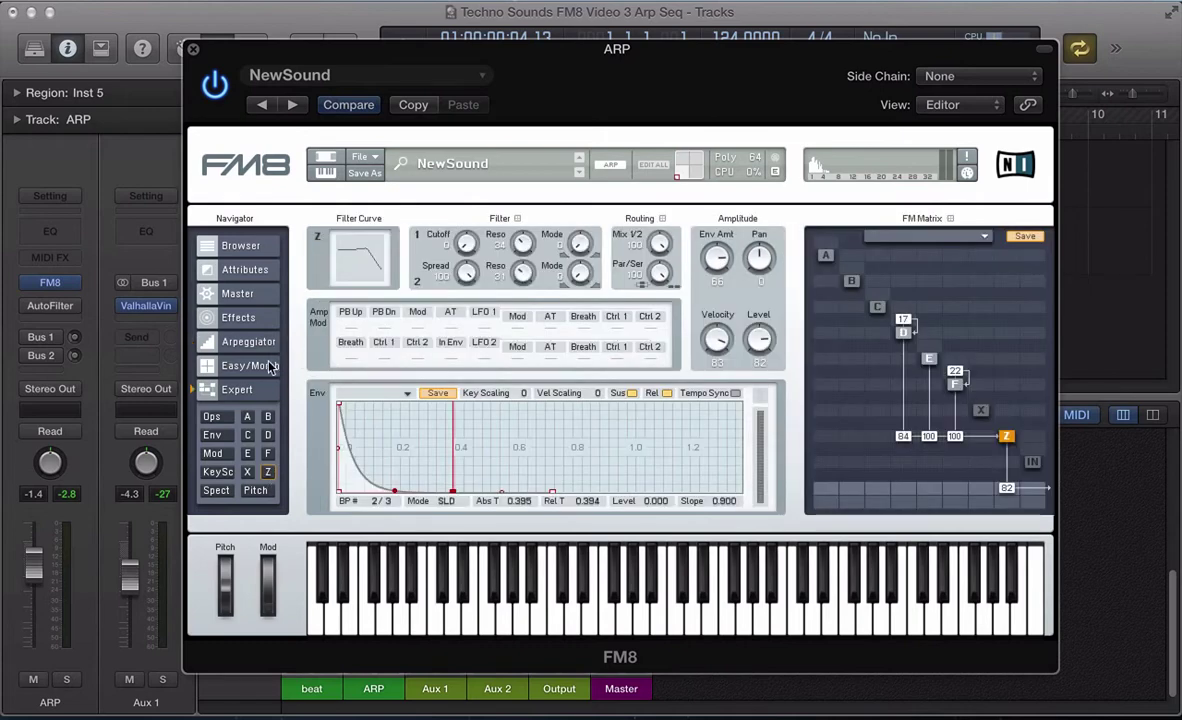
left_click(250, 341)
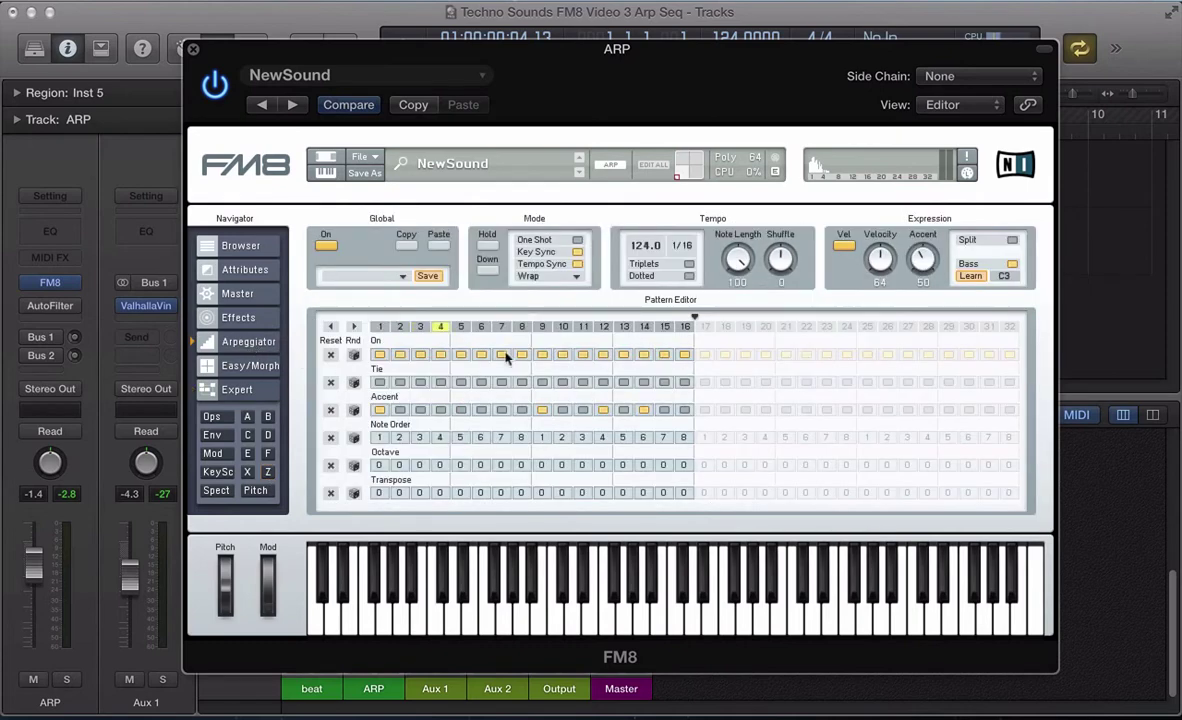
left_click(267, 472)
key("super+w")
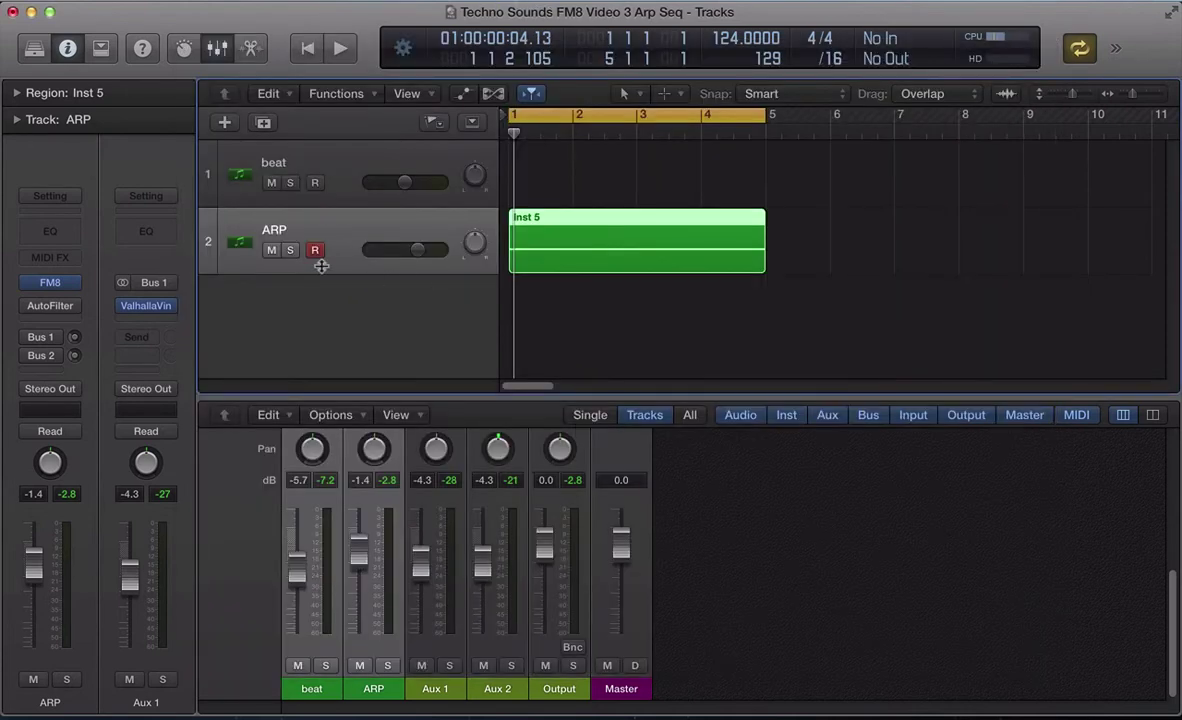
Solo the ARP track and reopen FM8's arpeggiator pattern editor.
left_click(291, 251)
key("v")
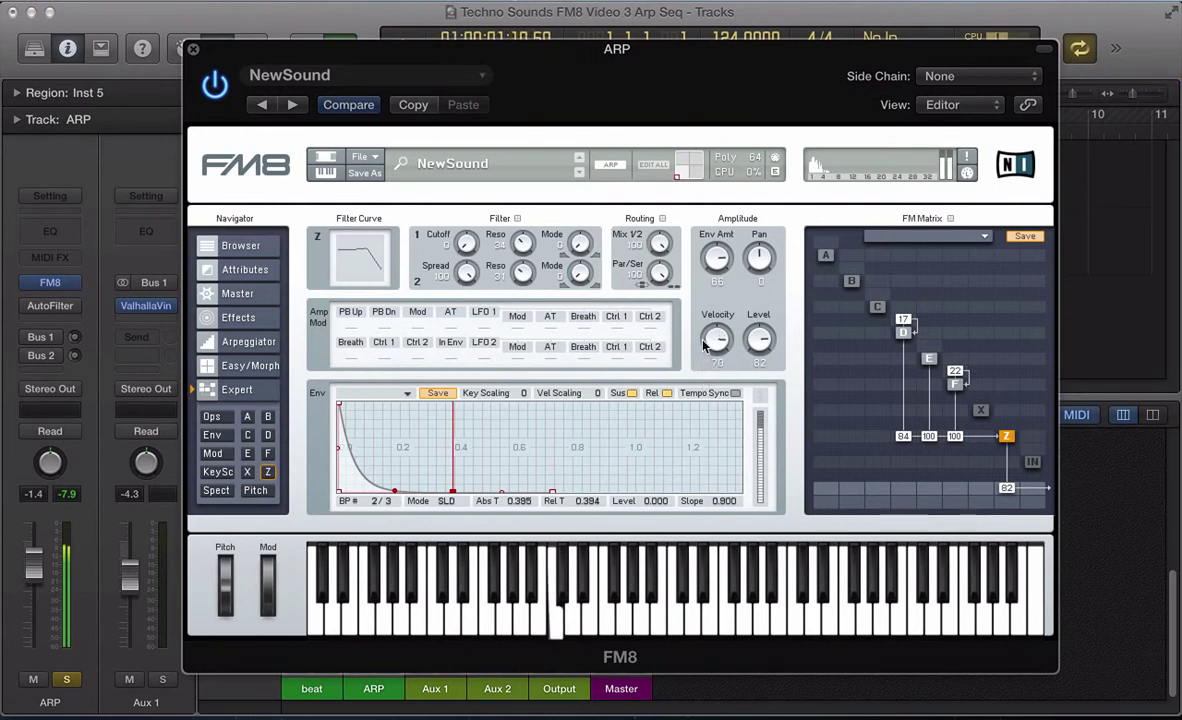
left_click(245, 341)
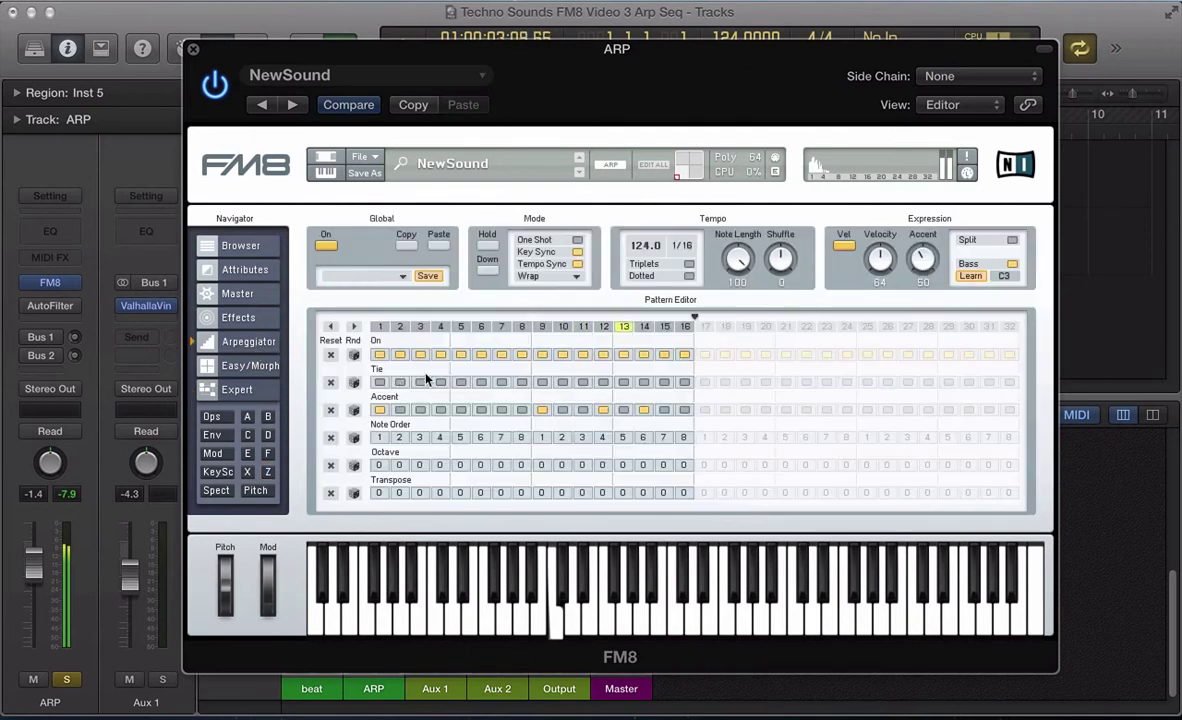
Accent arpeggio steps 6 and 7, leaving steps 4 and 16 unaccented.
left_click(440, 410)
left_click(481, 410)
left_click(501, 410)
left_click(684, 410)
left_click(684, 410)
left_click(441, 410)
left_click(237, 389)
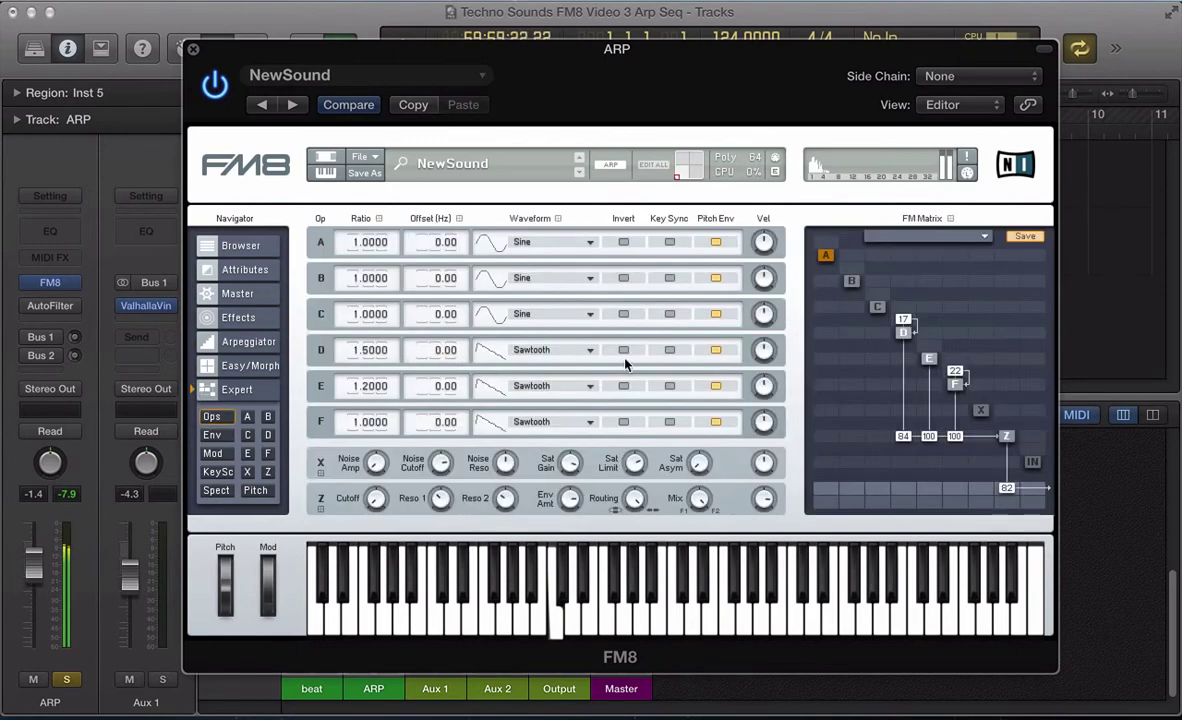
left_click(267, 473)
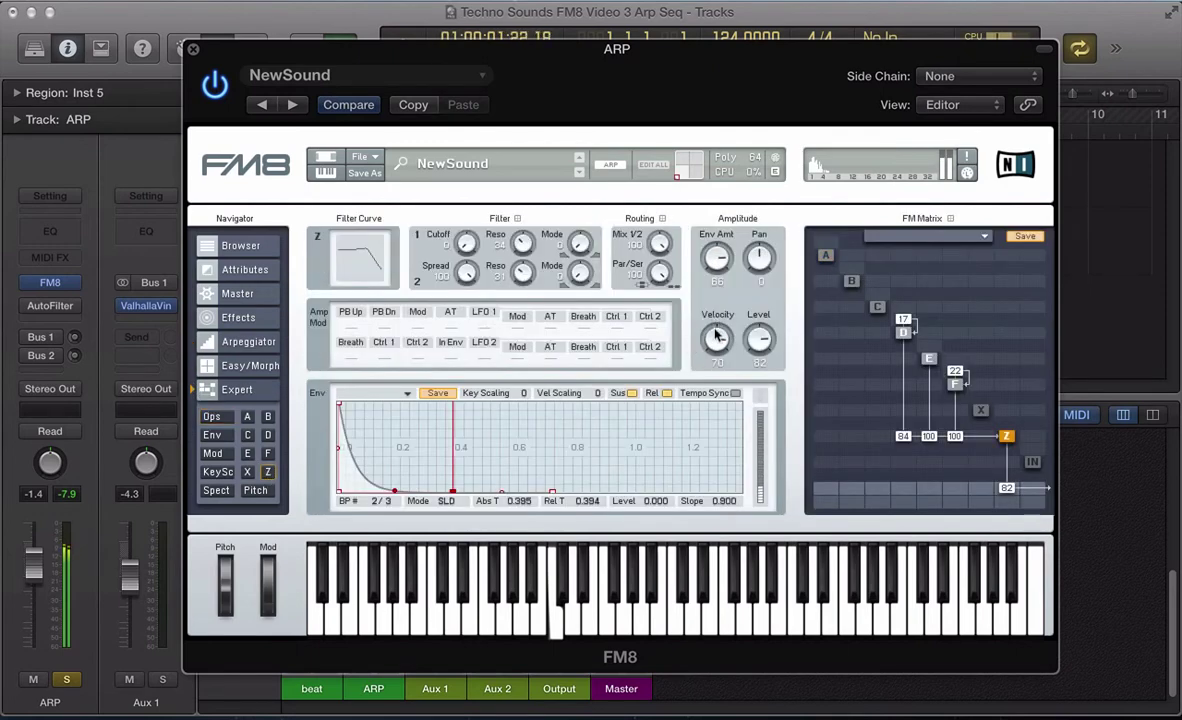
Lower FM8's amplitude velocity to about 65, then open the ARP track's AutoFilter.
left_click_drag(716, 320, 720, 362)
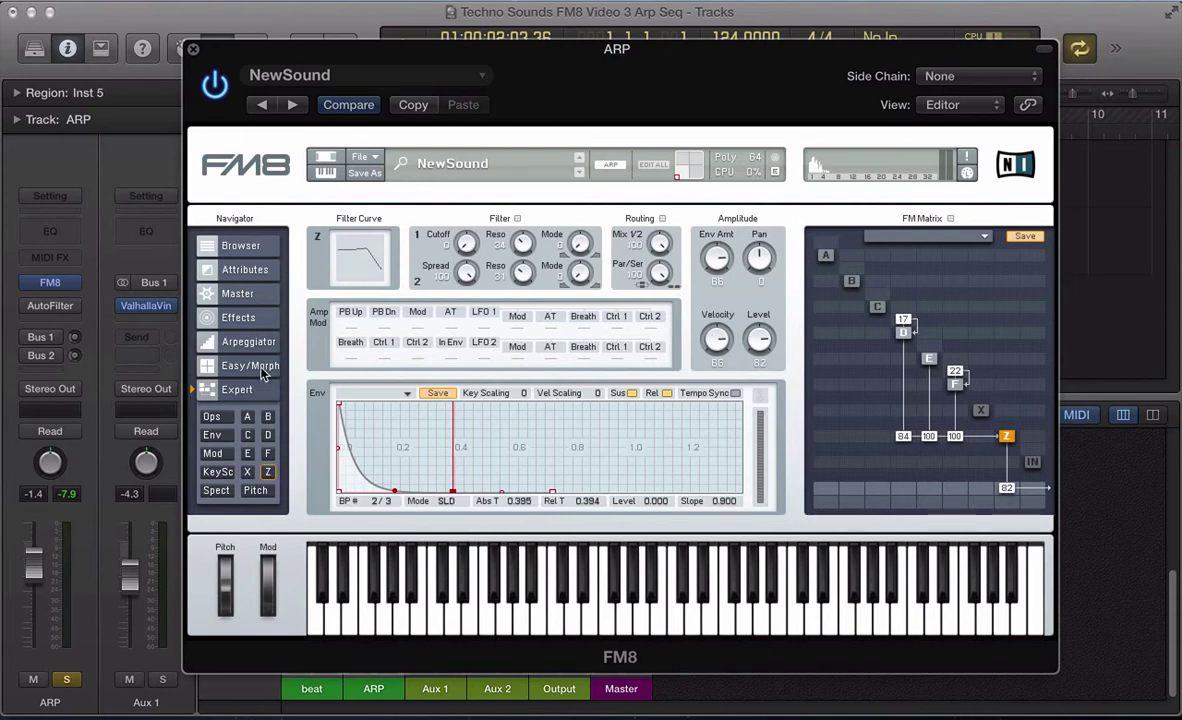
left_click(211, 417)
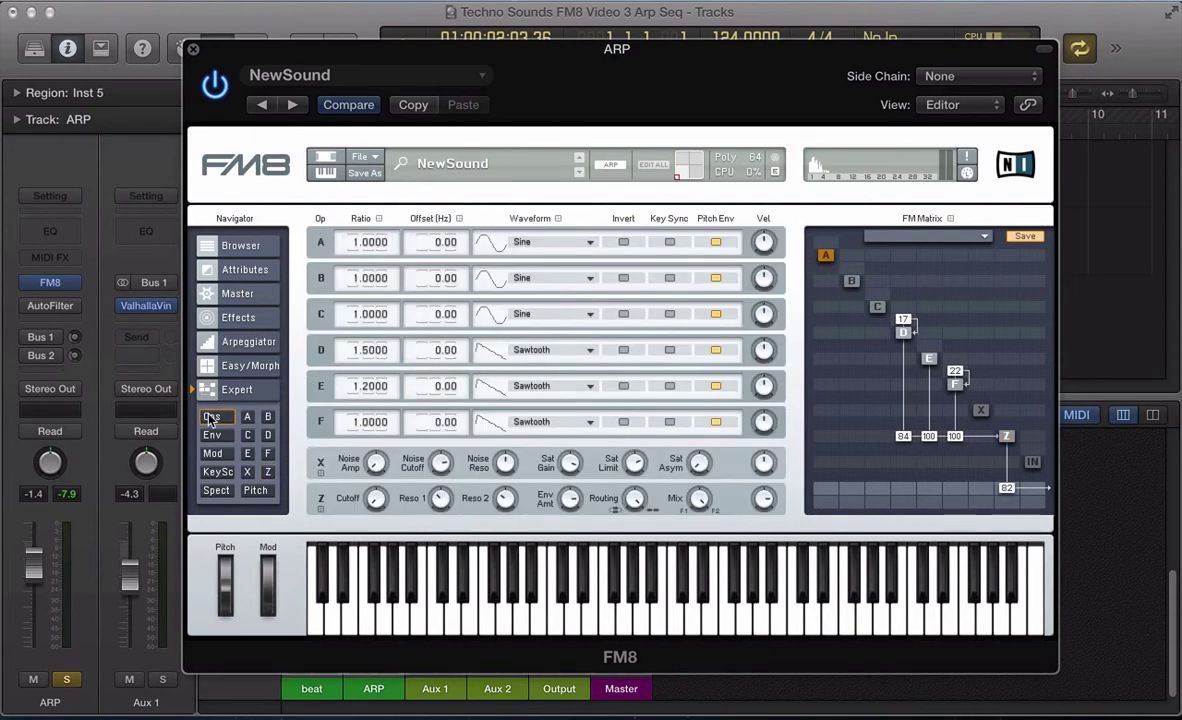
left_click(55, 314)
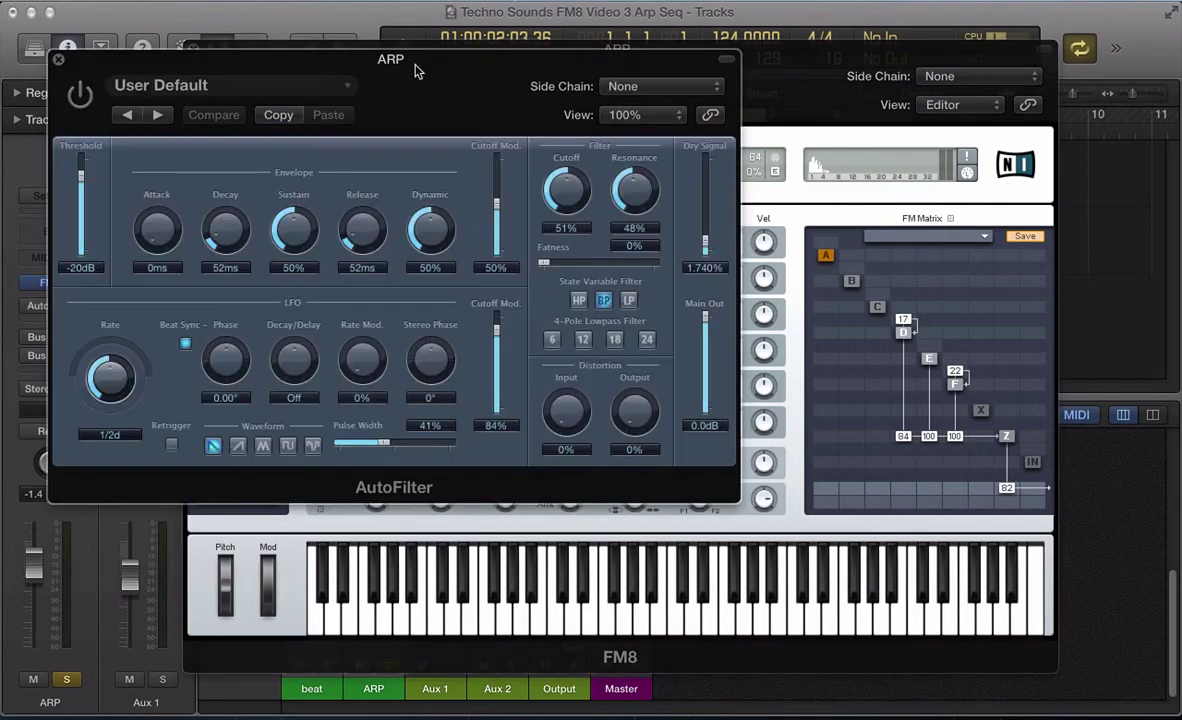
Switch on the ARP track's AutoFilter with LFO cutoff modulation at 86% and dry signal at 2.570%.
left_click_drag(428, 56, 701, 143)
left_click(349, 180)
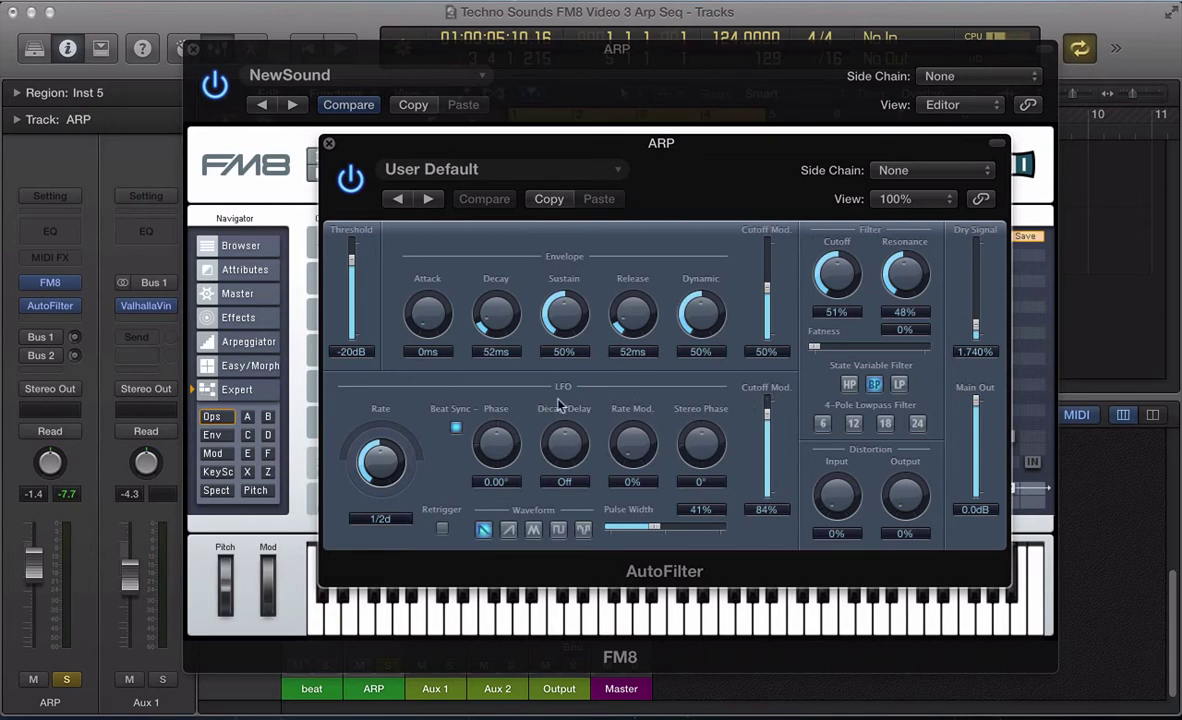
mouse_move(767, 402)
left_mouse_down()
mouse_move(757, 425)
mouse_move(758, 410)
left_mouse_up()
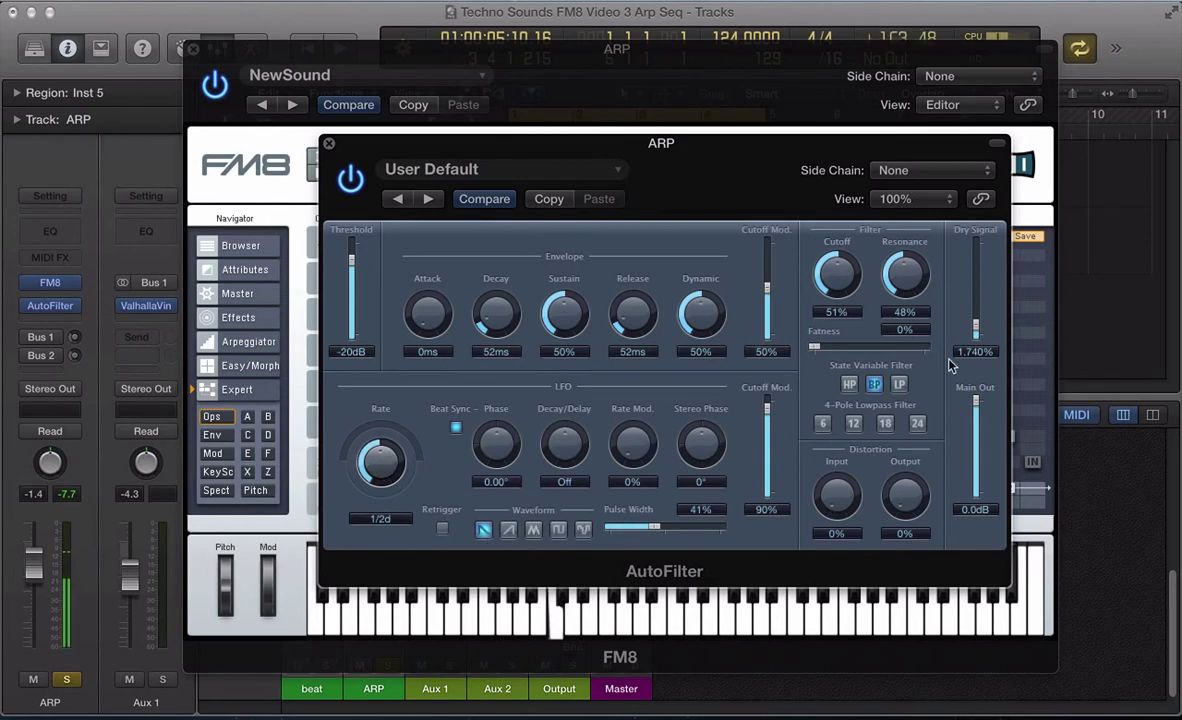
left_click_drag(767, 407, 769, 470)
mouse_move(977, 326)
left_mouse_down()
mouse_move(979, 290)
mouse_move(980, 328)
left_mouse_up()
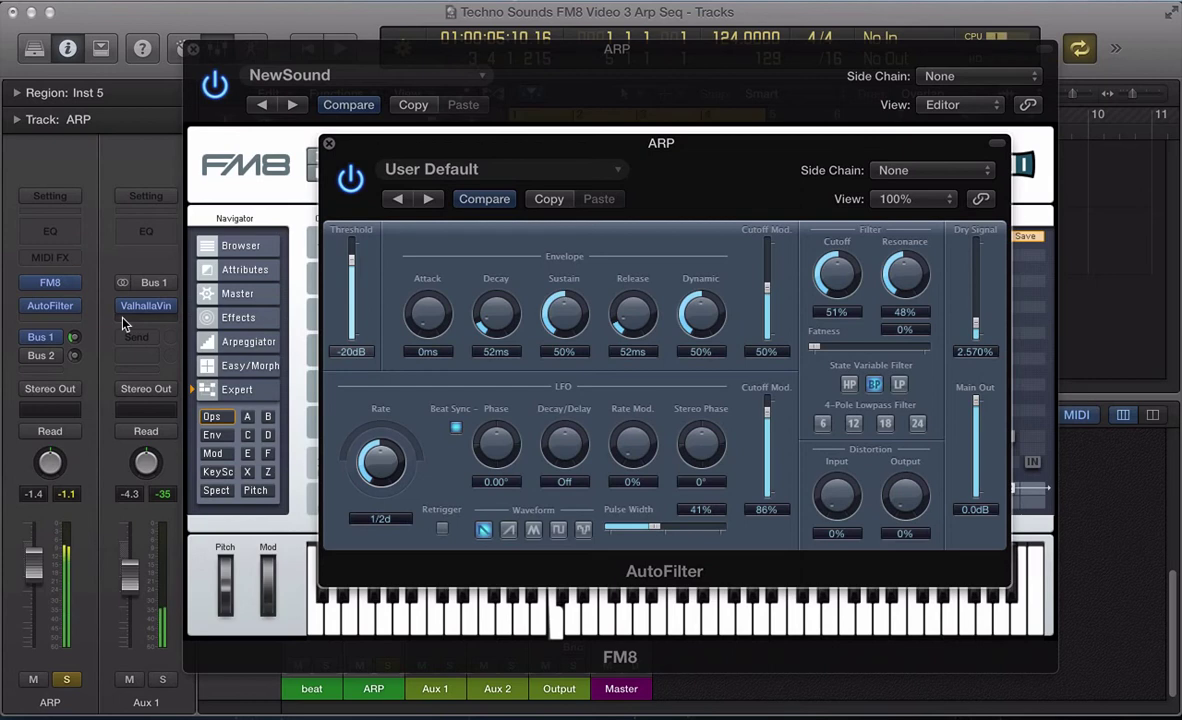
Show the Aux 2 Tape Delay return, hide plug-in windows, unsolo ARP and play the full mix.
left_click(28, 357)
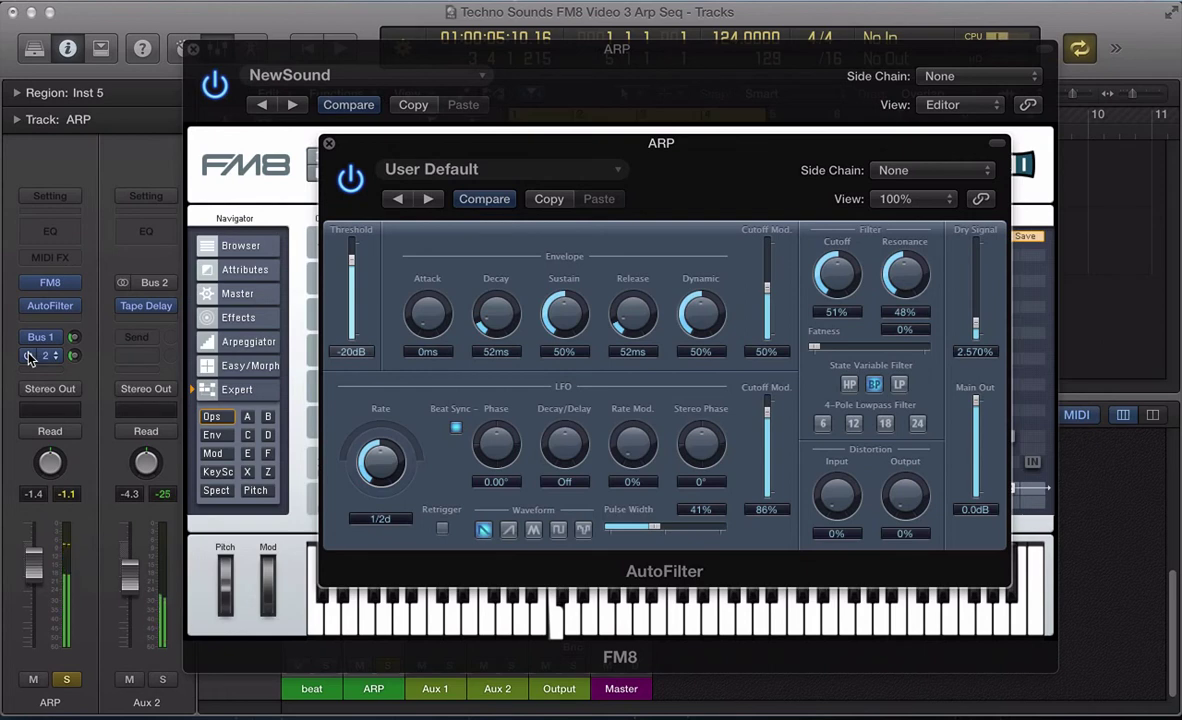
key("v")
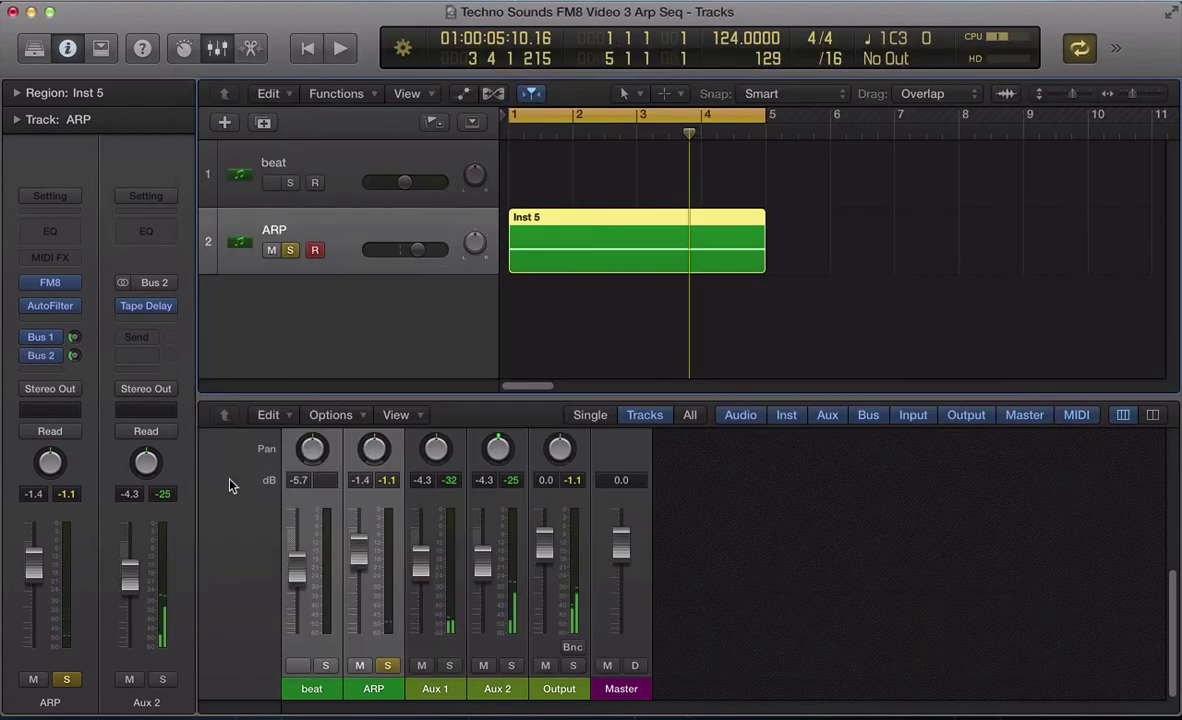
left_click(291, 254)
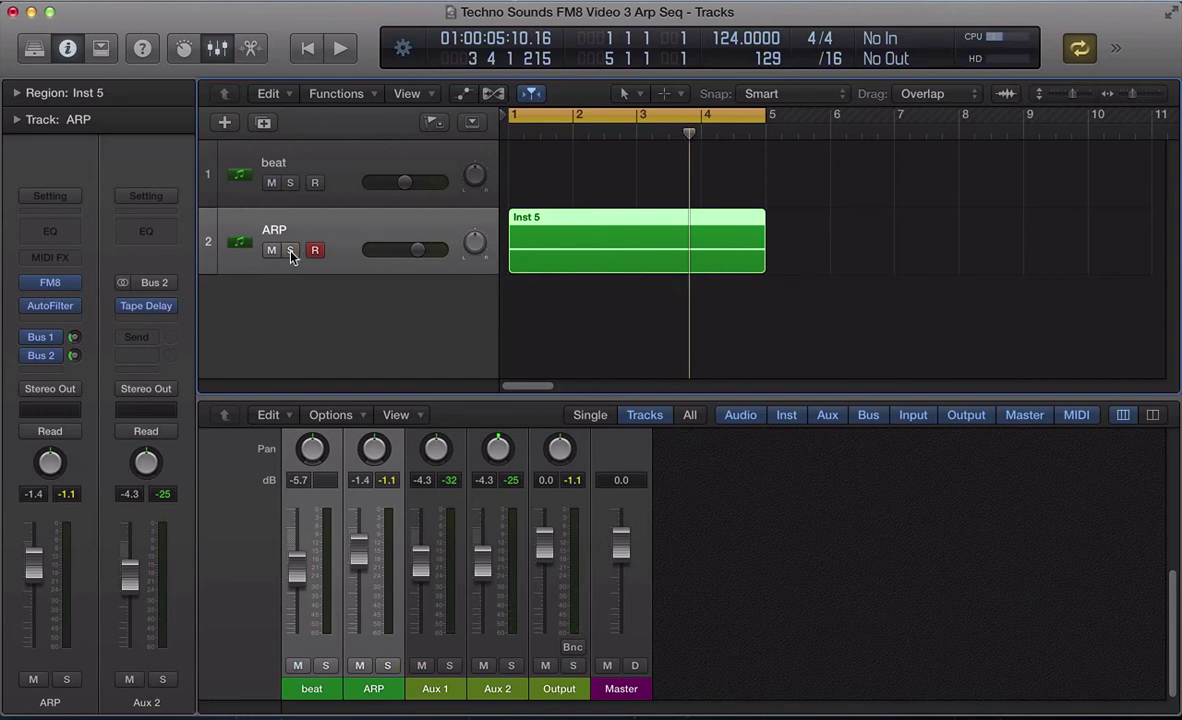
key("space")
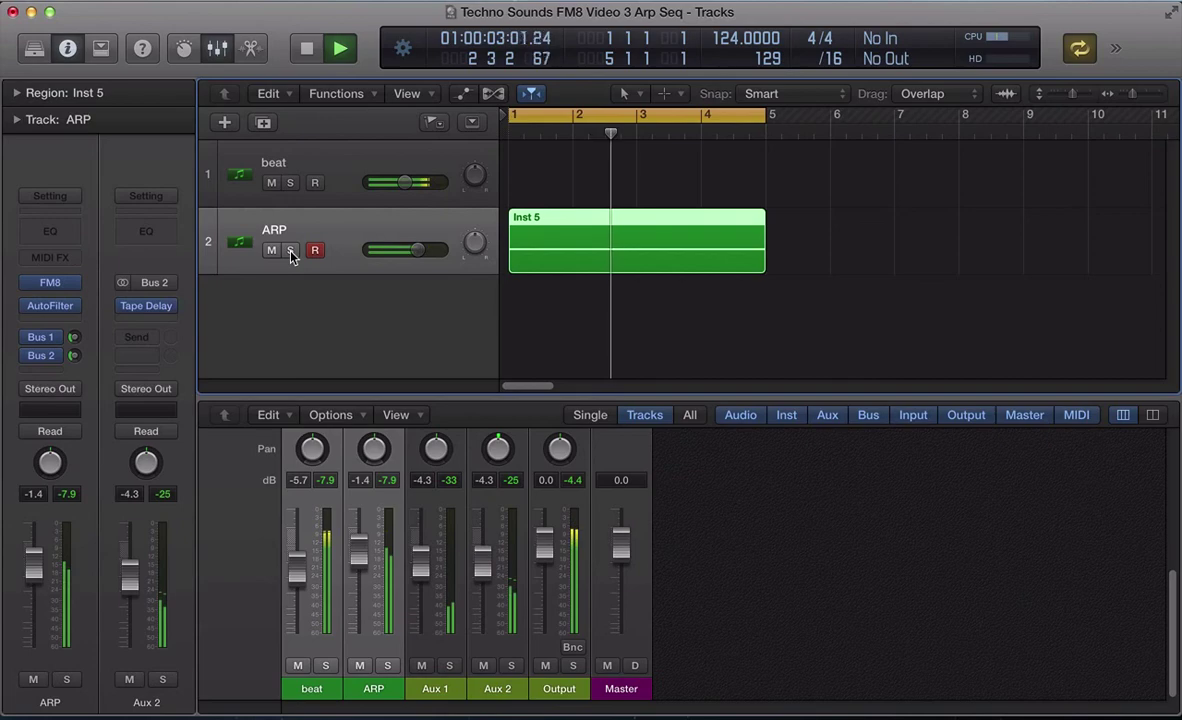
Close AutoFilter and set FM8's Z filter cutoff to 7 with envelope amount 64.
key("v")
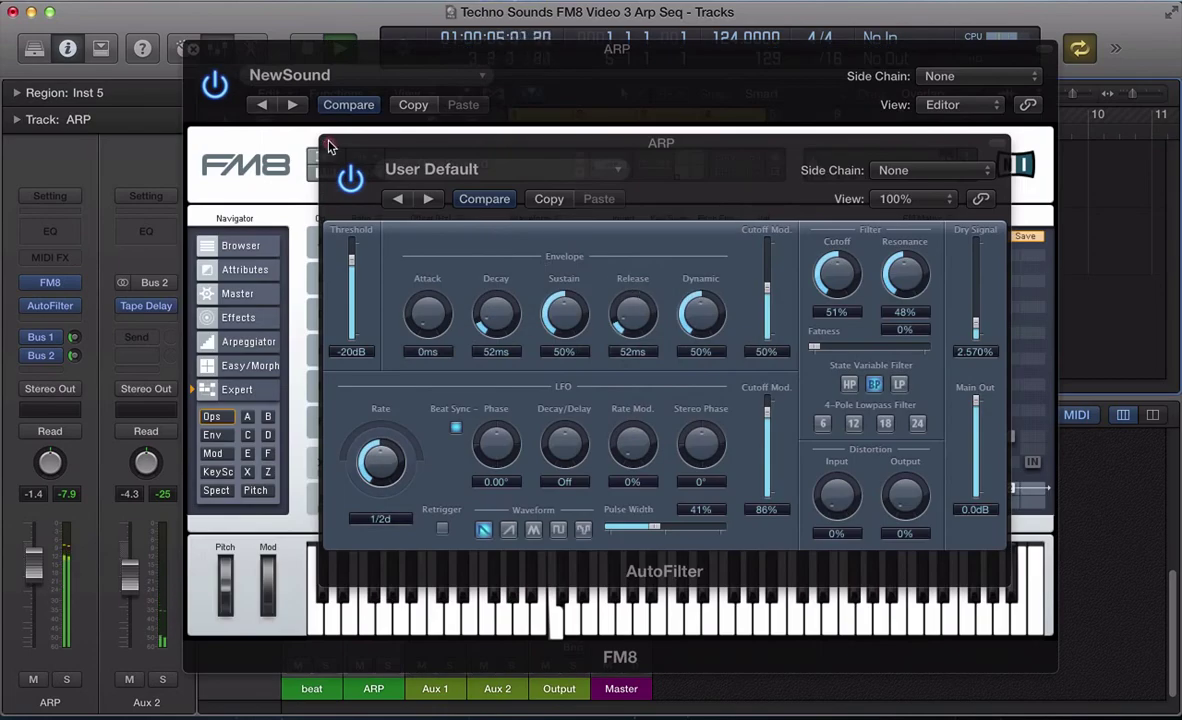
left_click(320, 133)
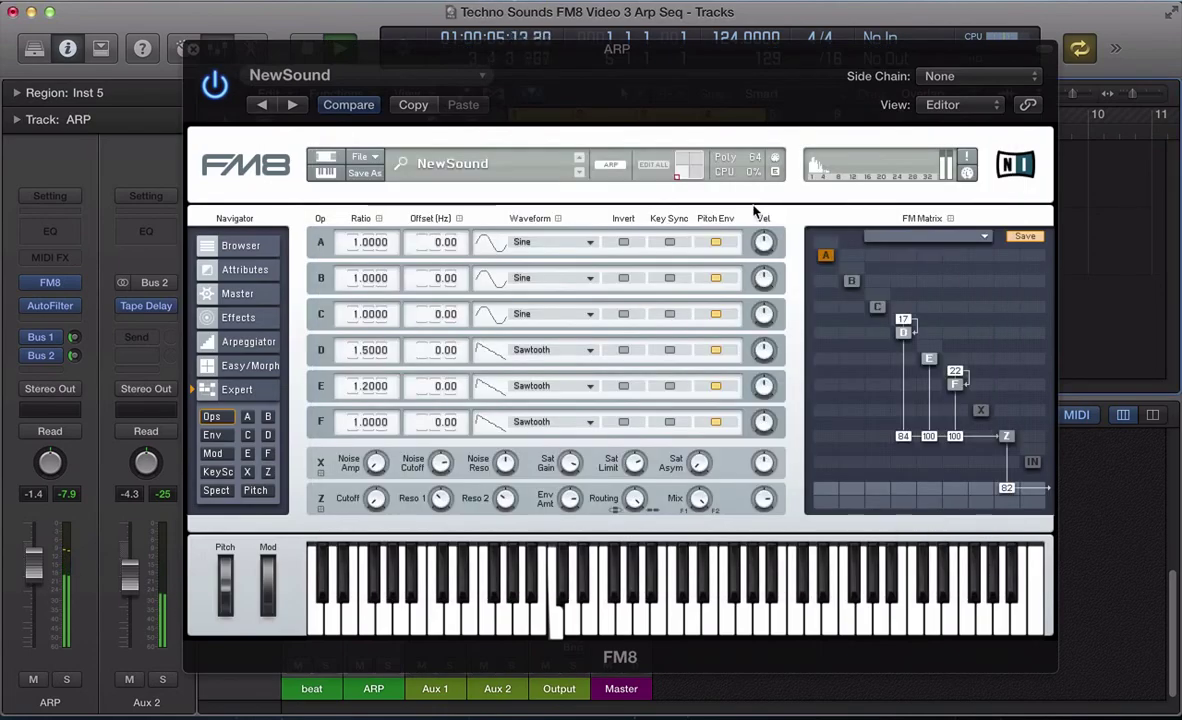
left_click(267, 471)
left_click_drag(466, 245, 467, 203)
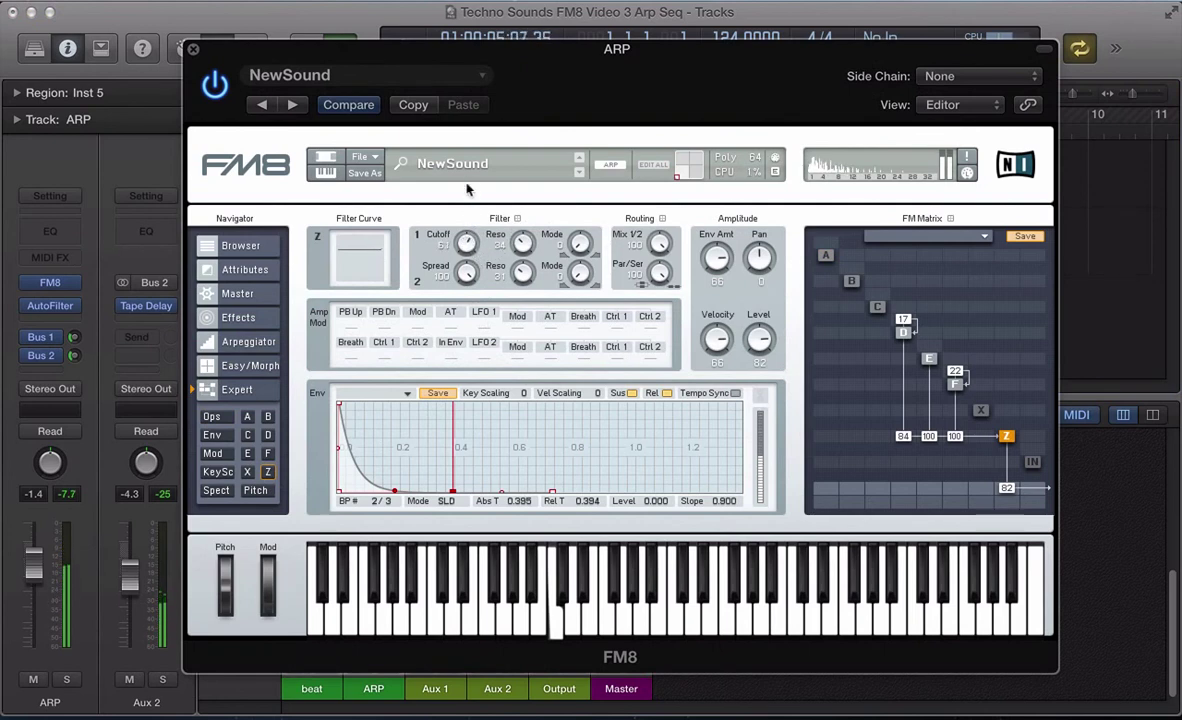
left_click_drag(466, 240, 472, 250)
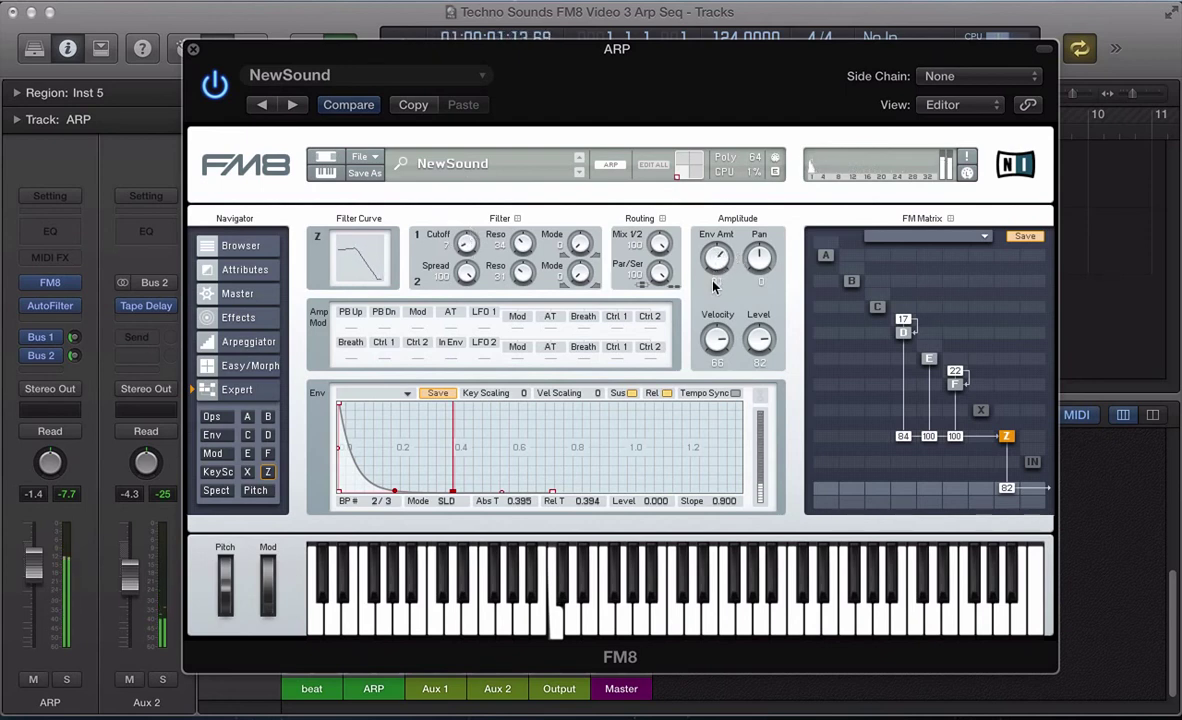
mouse_move(713, 268)
left_mouse_down()
mouse_move(718, 254)
mouse_move(714, 269)
left_mouse_up()
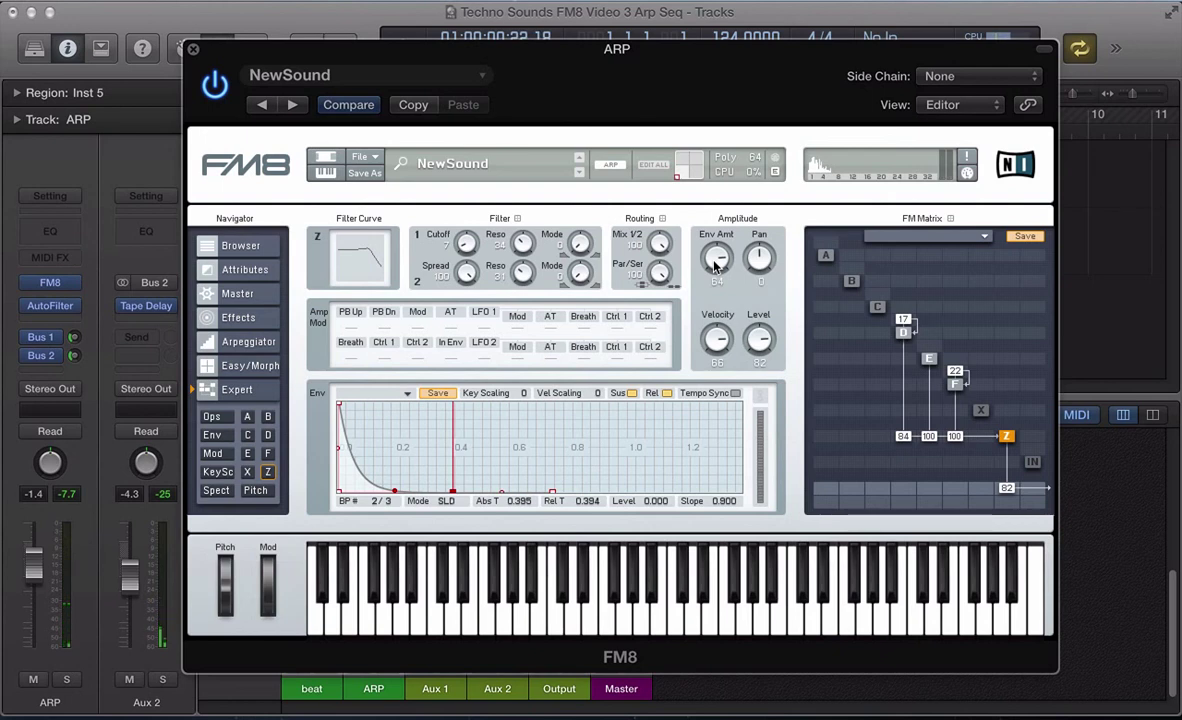